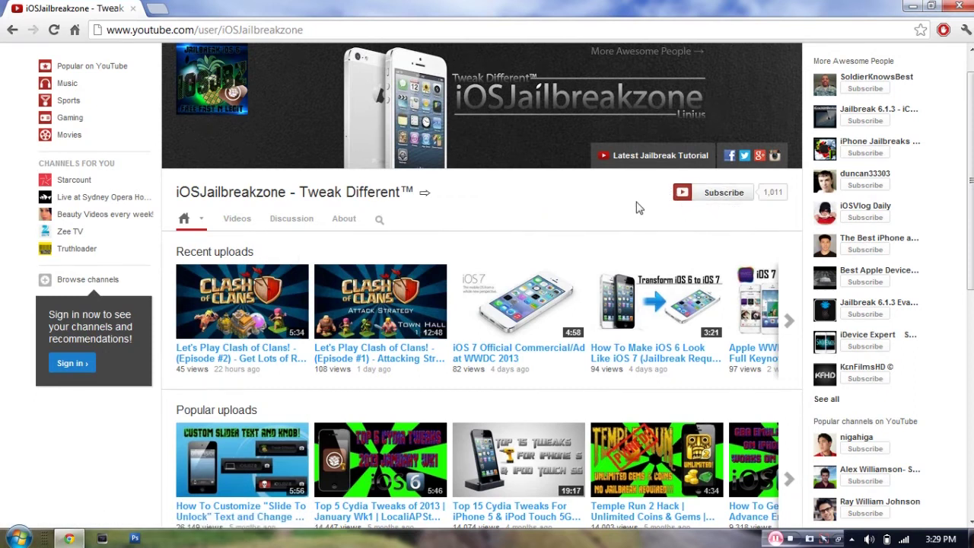
Look through the channel's recent uploads on its home page
{"action": "left_click", "coordinate": [790, 323]}
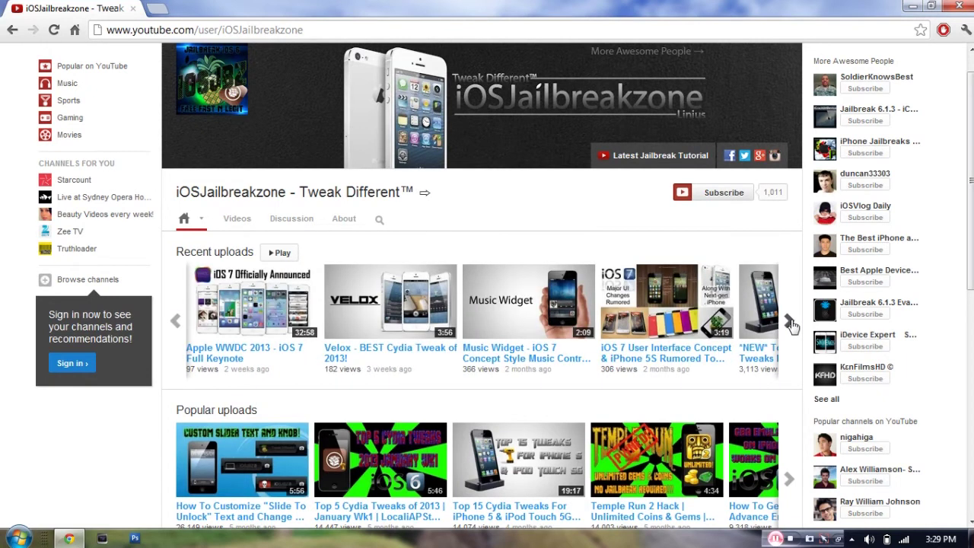
{"action": "left_click", "coordinate": [790, 323]}
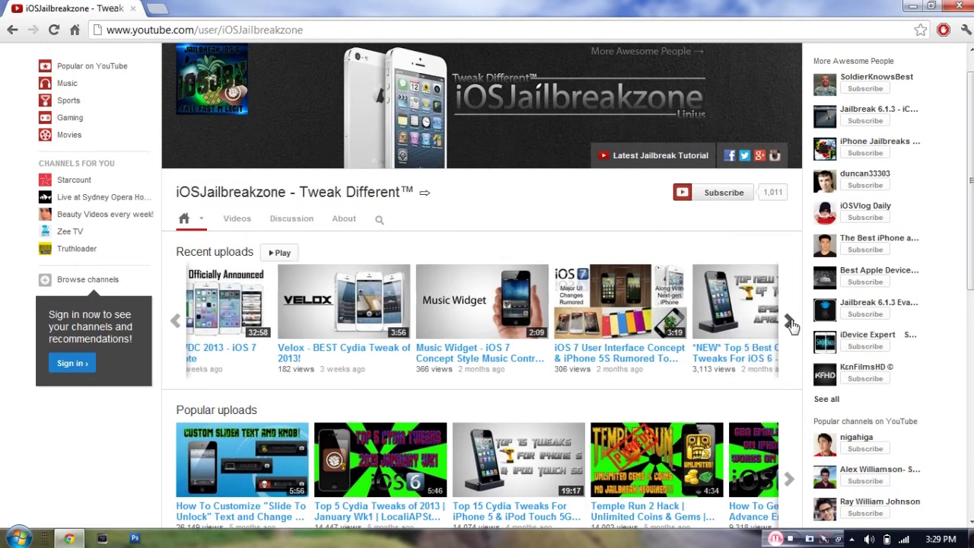
{"action": "left_click", "coordinate": [792, 325]}
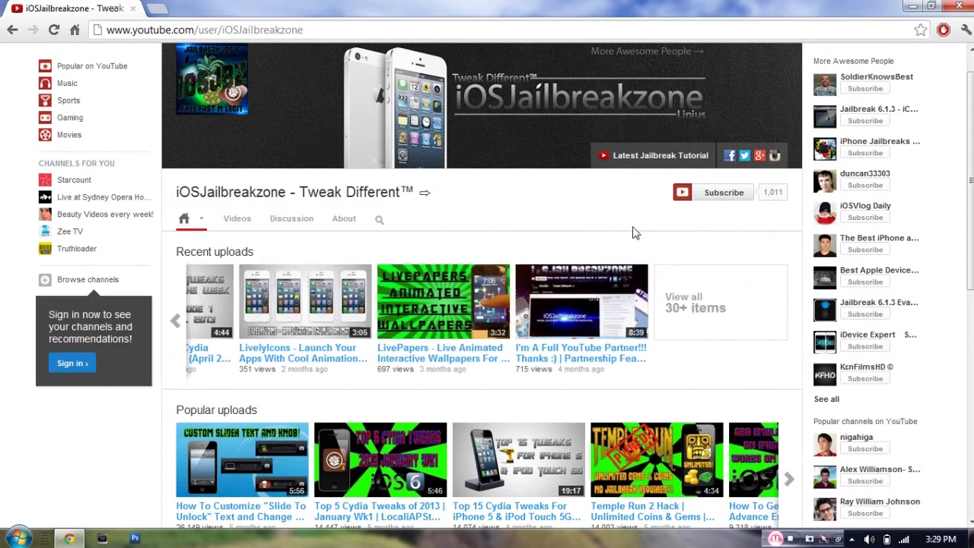
Open the channel's full list of videos and look through the uploads
{"action": "left_click", "coordinate": [236, 220]}
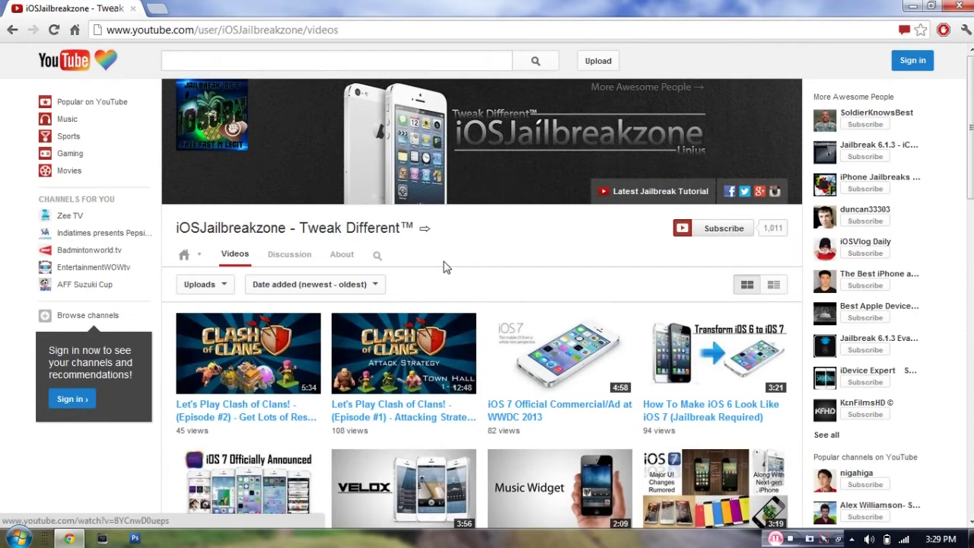
{"action": "scroll", "coordinate": [448, 266], "scroll_direction": "down", "scroll_amount": 1}
{"action": "scroll", "coordinate": [448, 267], "scroll_direction": "down", "scroll_amount": 2}
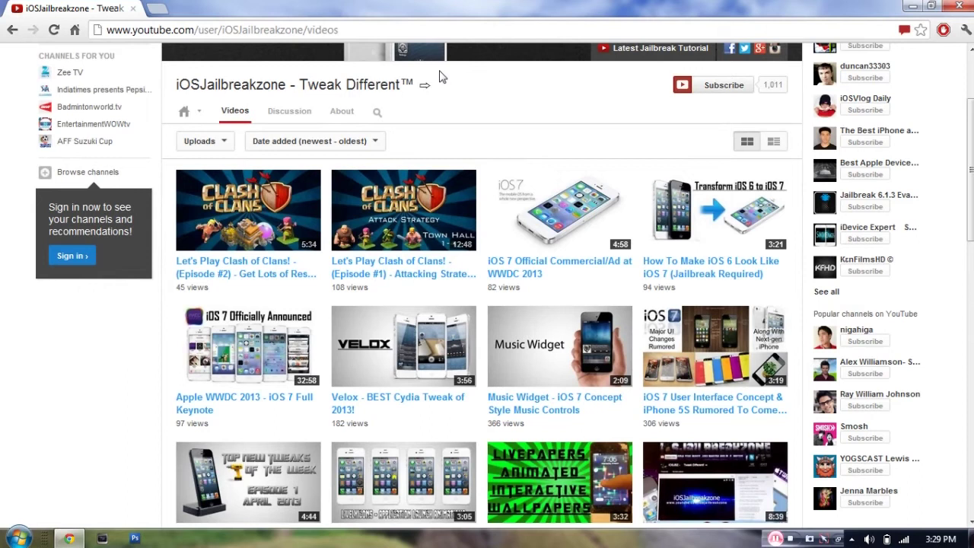
{"action": "scroll", "coordinate": [440, 76], "scroll_direction": "down", "scroll_amount": 8}
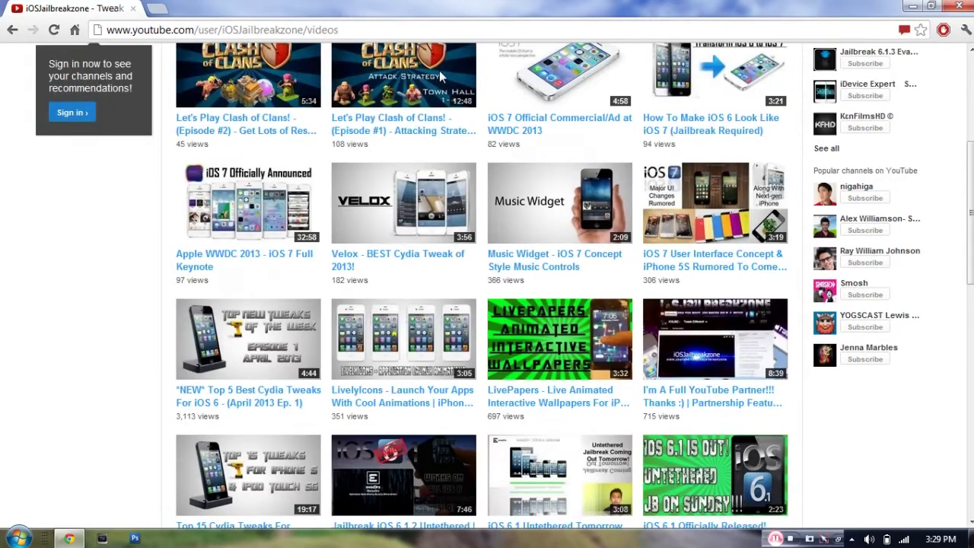
{"action": "scroll", "coordinate": [440, 77], "scroll_direction": "down", "scroll_amount": 3}
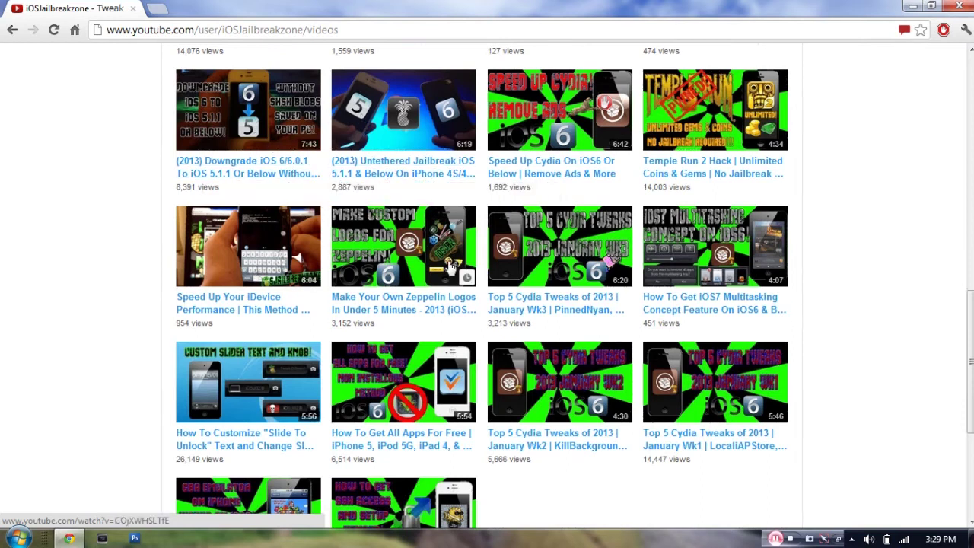
{"action": "scroll", "coordinate": [426, 213], "scroll_direction": "down", "scroll_amount": 3}
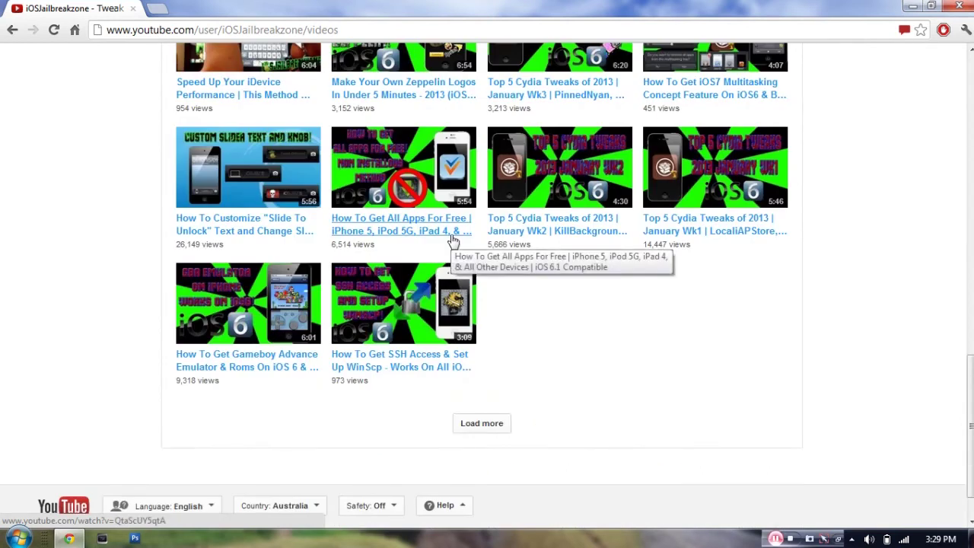
{"action": "scroll", "coordinate": [602, 327], "scroll_direction": "up", "scroll_amount": 3}
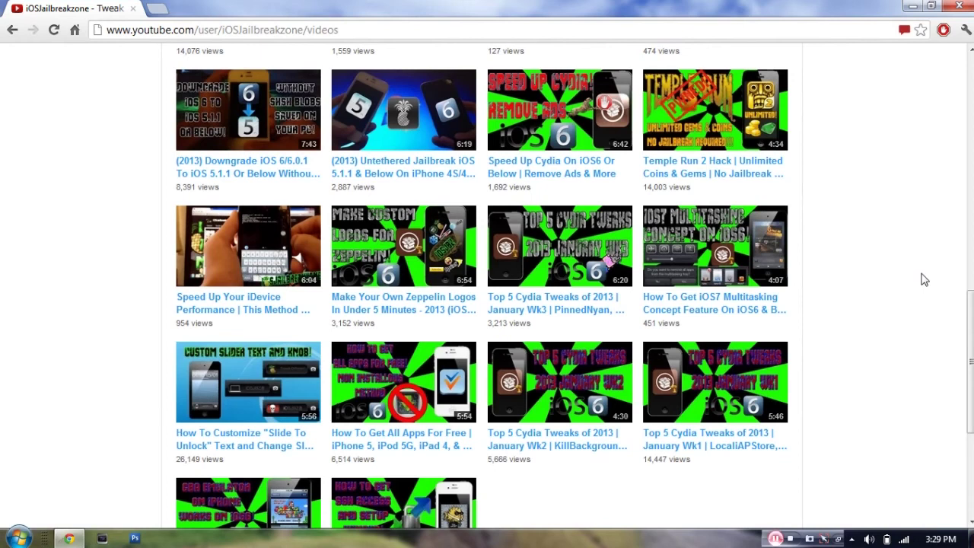
{"action": "scroll", "coordinate": [923, 280], "scroll_direction": "up", "scroll_amount": 3}
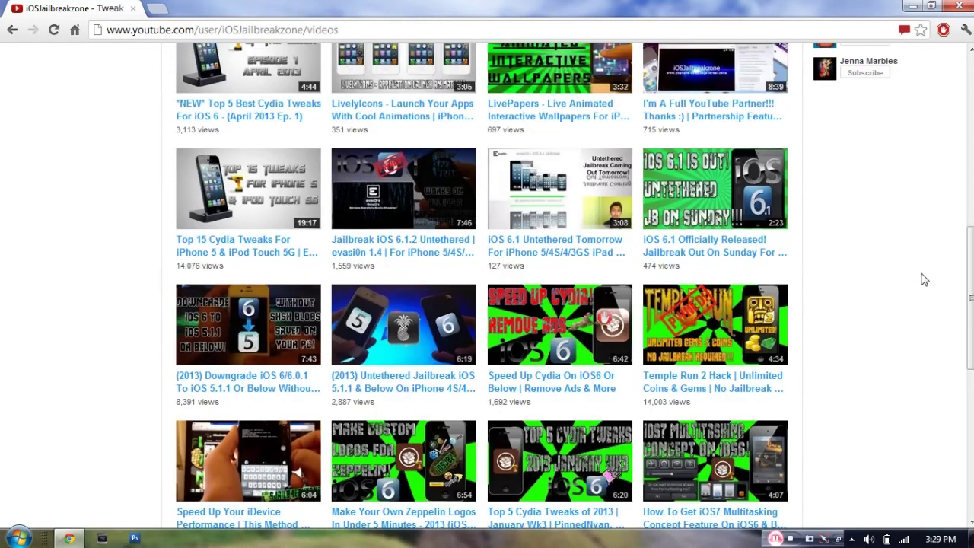
{"action": "scroll", "coordinate": [924, 280], "scroll_direction": "up", "scroll_amount": 3}
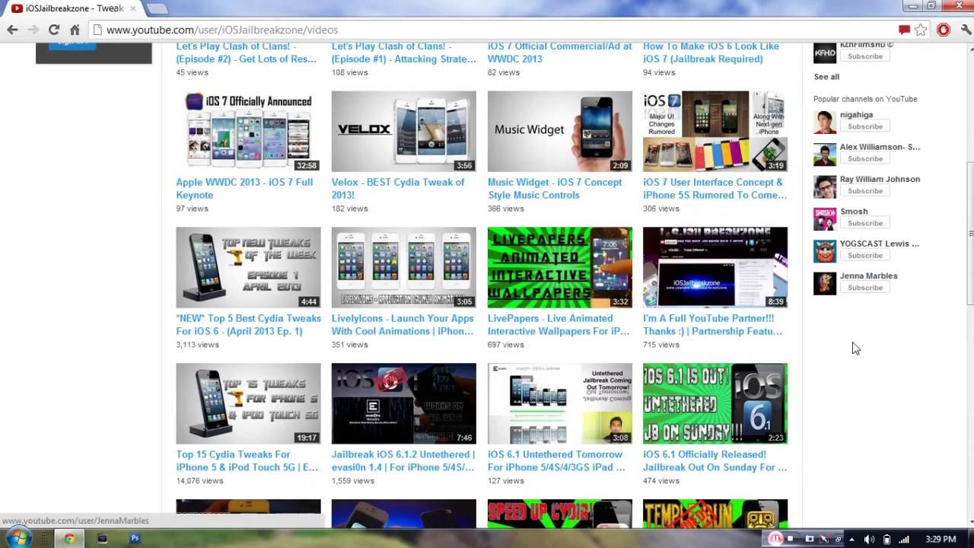
{"action": "scroll", "coordinate": [854, 348], "scroll_direction": "up", "scroll_amount": 2}
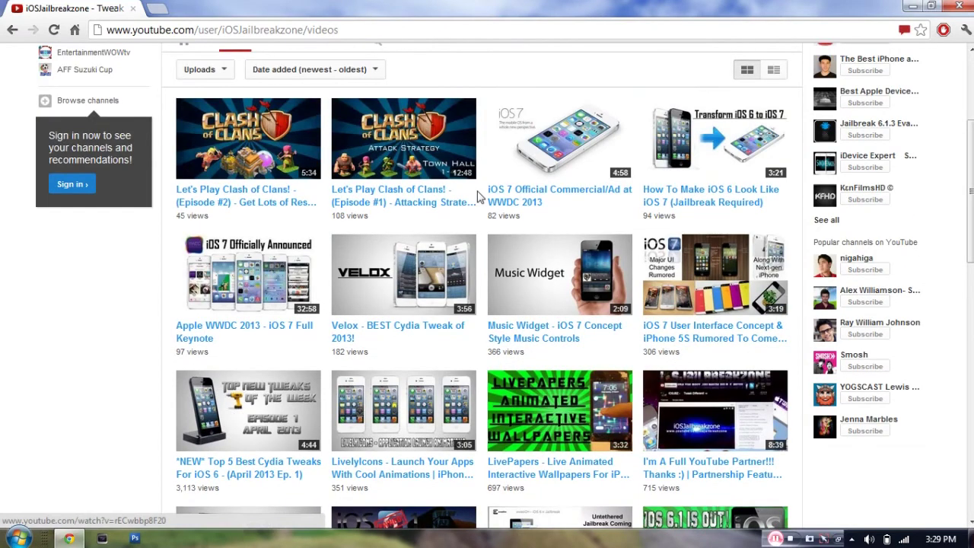
{"action": "scroll", "coordinate": [479, 196], "scroll_direction": "down", "scroll_amount": 6}
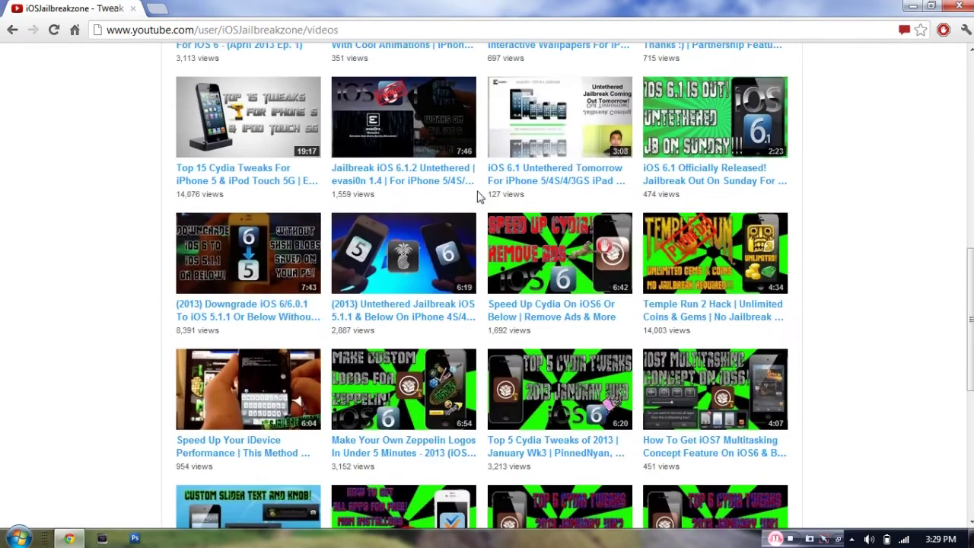
{"action": "scroll", "coordinate": [480, 197], "scroll_direction": "down", "scroll_amount": 2}
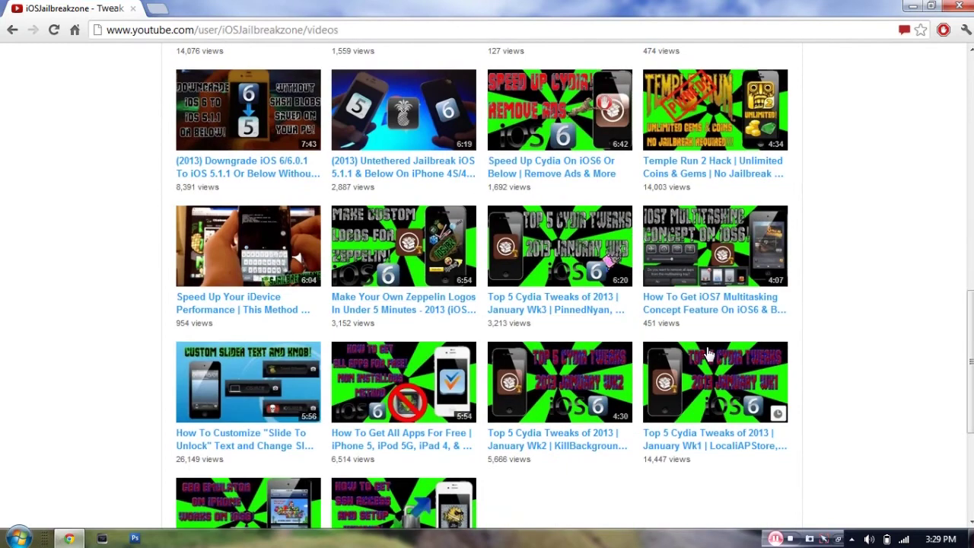
{"action": "scroll", "coordinate": [708, 358], "scroll_direction": "down", "scroll_amount": 3}
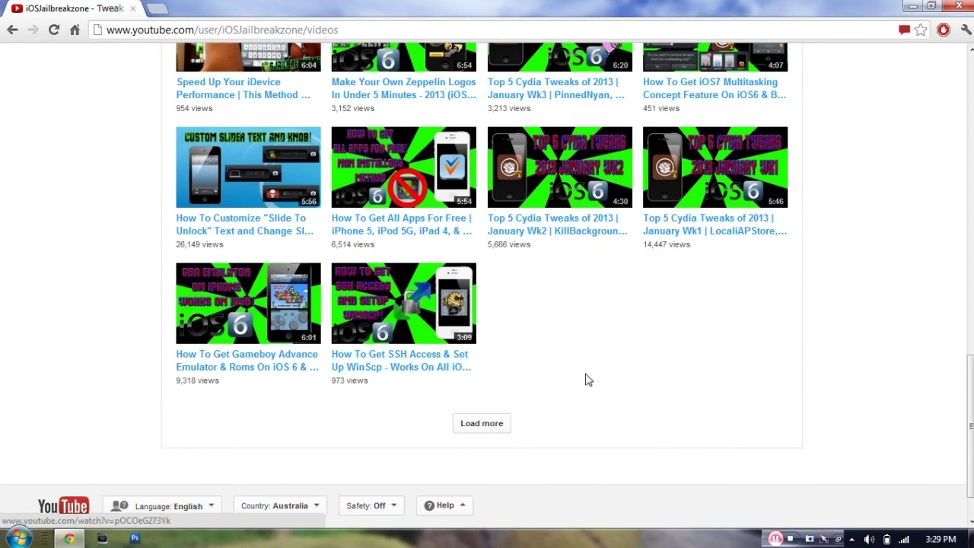
{"action": "scroll", "coordinate": [586, 377], "scroll_direction": "up", "scroll_amount": 8}
{"action": "scroll", "coordinate": [587, 378], "scroll_direction": "up", "scroll_amount": 3}
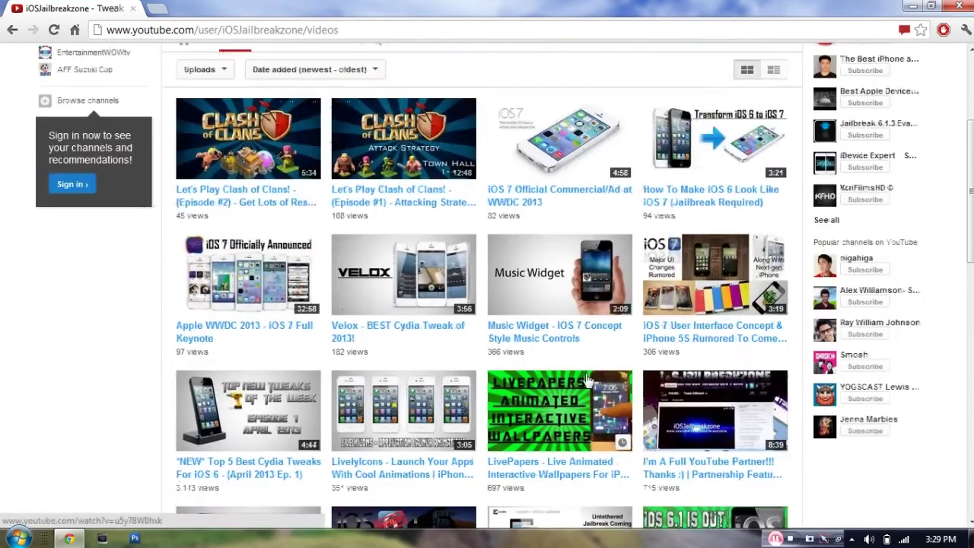
{"action": "left_click", "coordinate": [354, 33]}
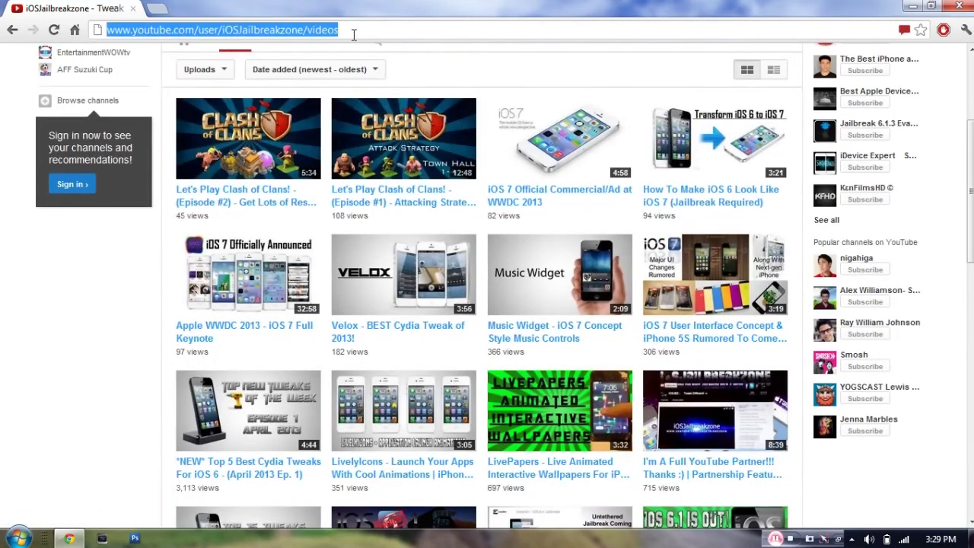
{"action": "type", "text": "www."}
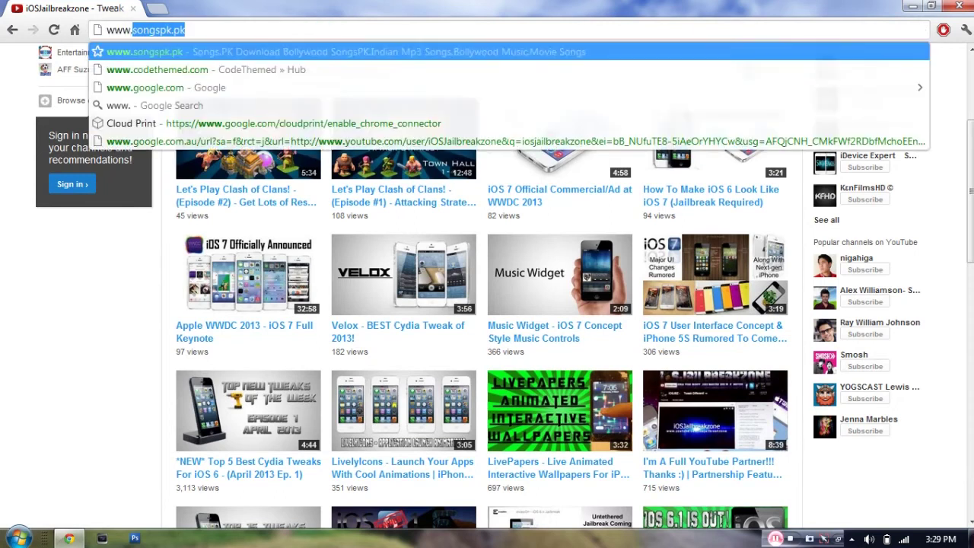
{"action": "type", "text": "d"}
{"action": "key", "text": "BackSpace"}
{"action": "type", "text": "codethemed.com"}
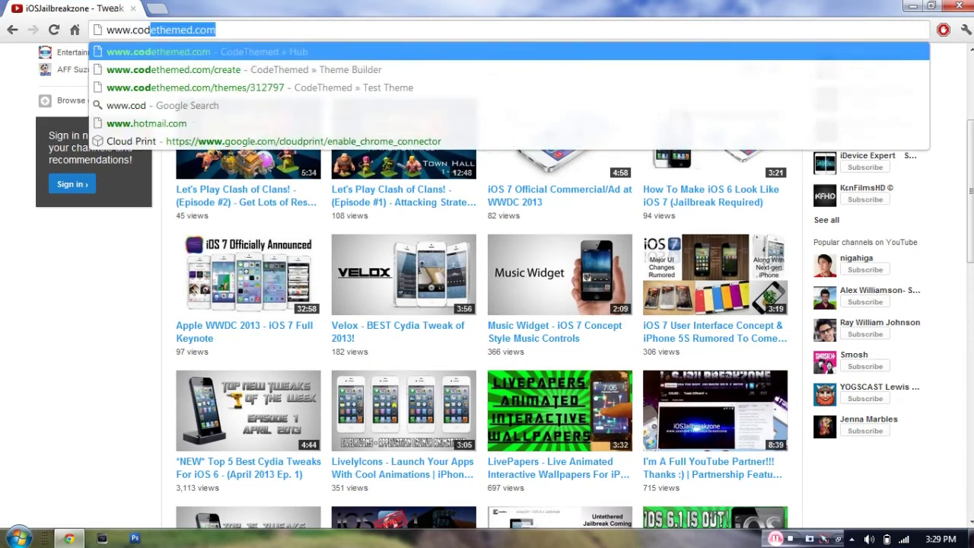
{"action": "key", "text": "Return"}
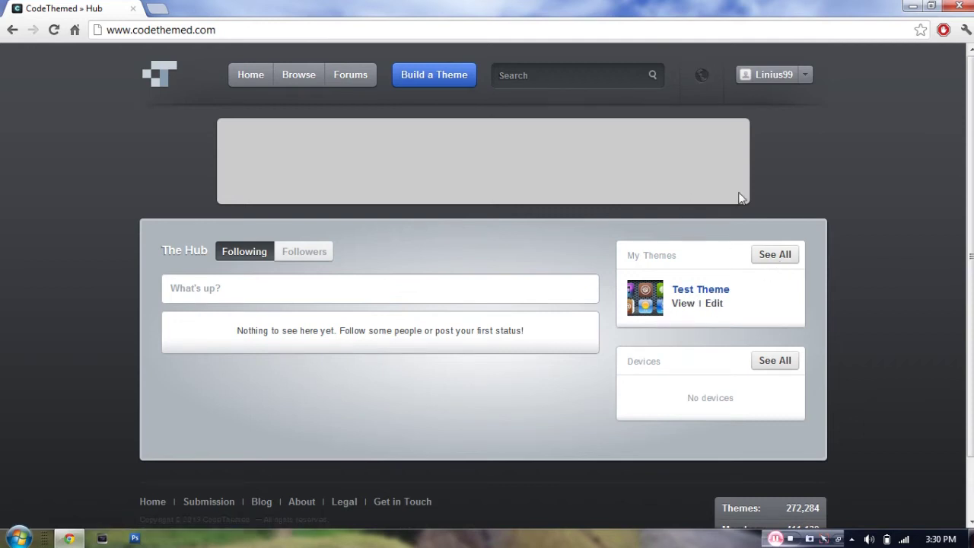
Sign out of the CodeThemed account and sign back in
{"action": "left_click", "coordinate": [806, 77]}
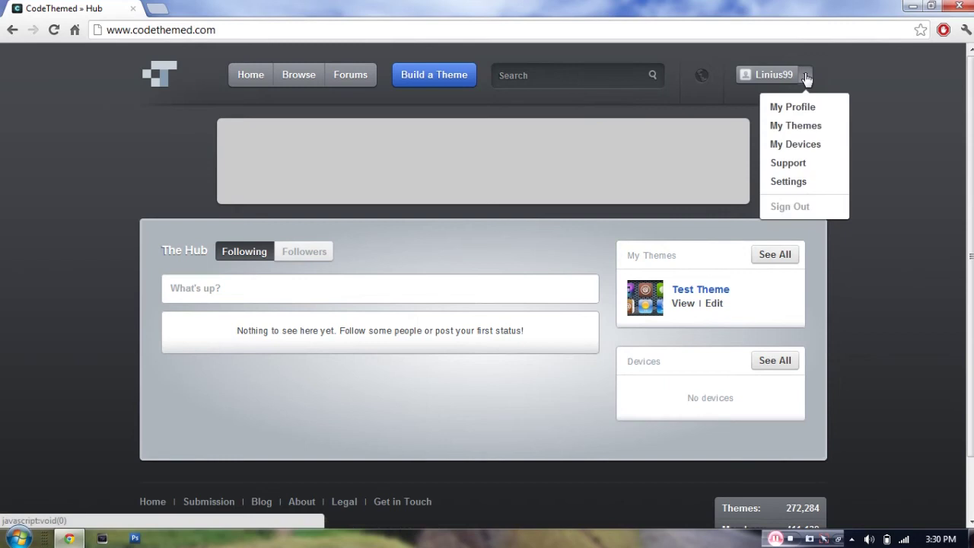
{"action": "left_click", "coordinate": [792, 206]}
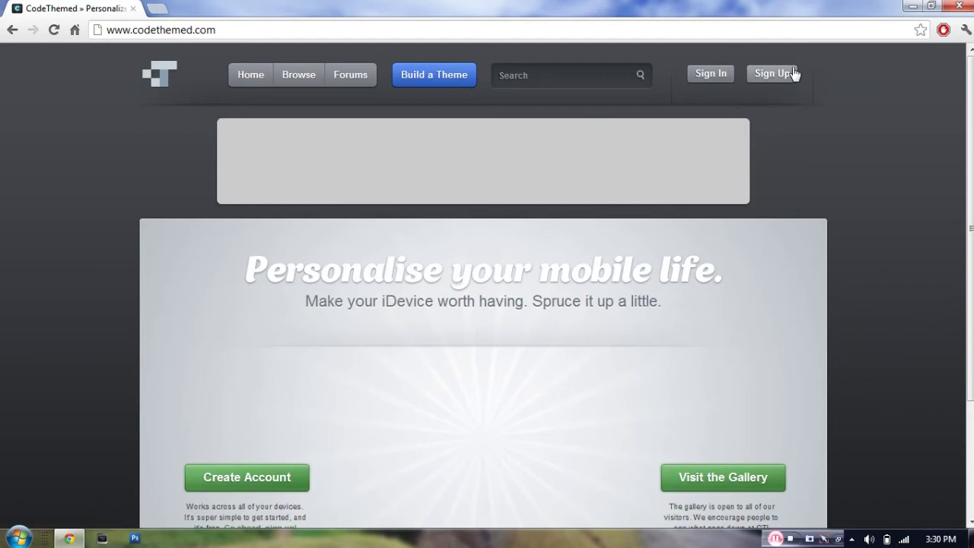
{"action": "left_click", "coordinate": [710, 74]}
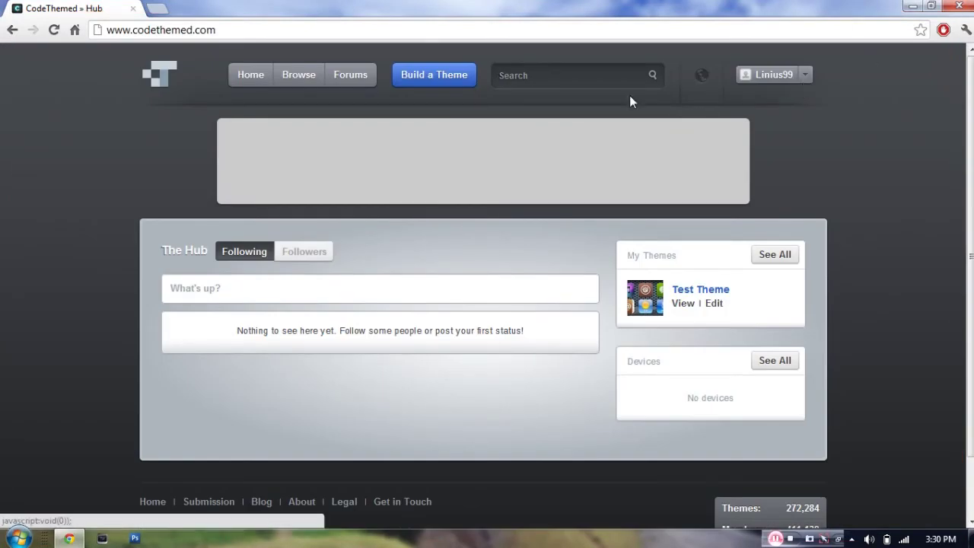
Start building a new theme for iPhone or iPod touch in the Theme Builder
{"action": "left_click", "coordinate": [459, 78]}
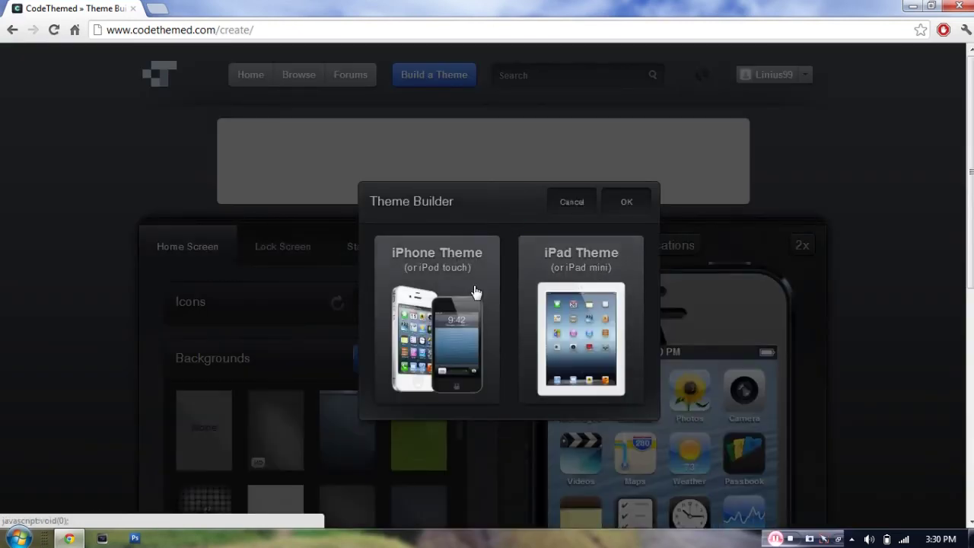
{"action": "left_click", "coordinate": [446, 289]}
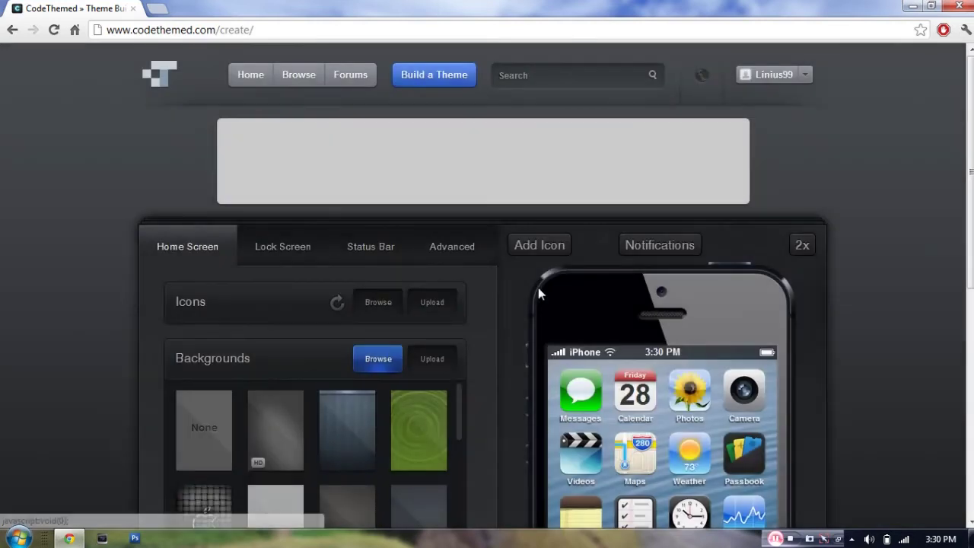
{"action": "scroll", "coordinate": [538, 288], "scroll_direction": "down", "scroll_amount": 1}
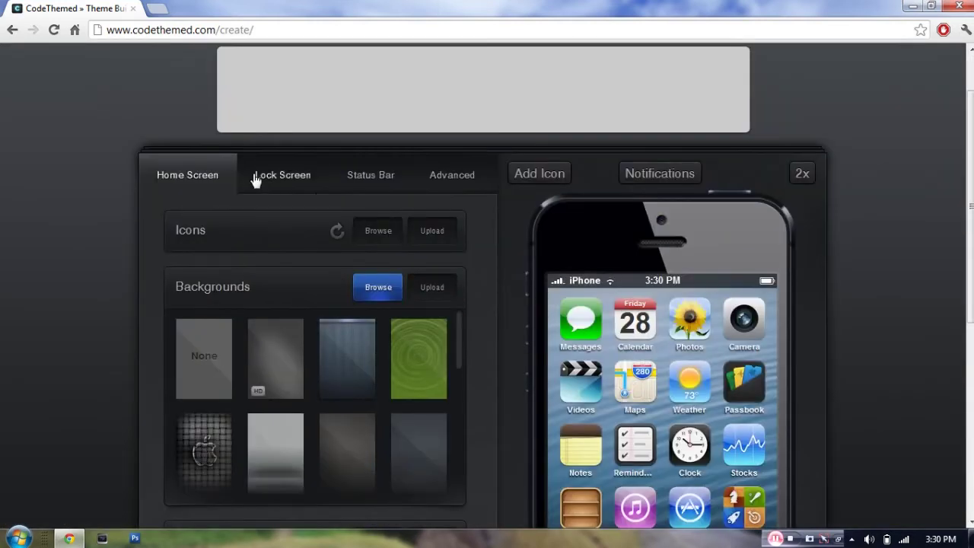
{"action": "scroll", "coordinate": [588, 308], "scroll_direction": "down", "scroll_amount": 2}
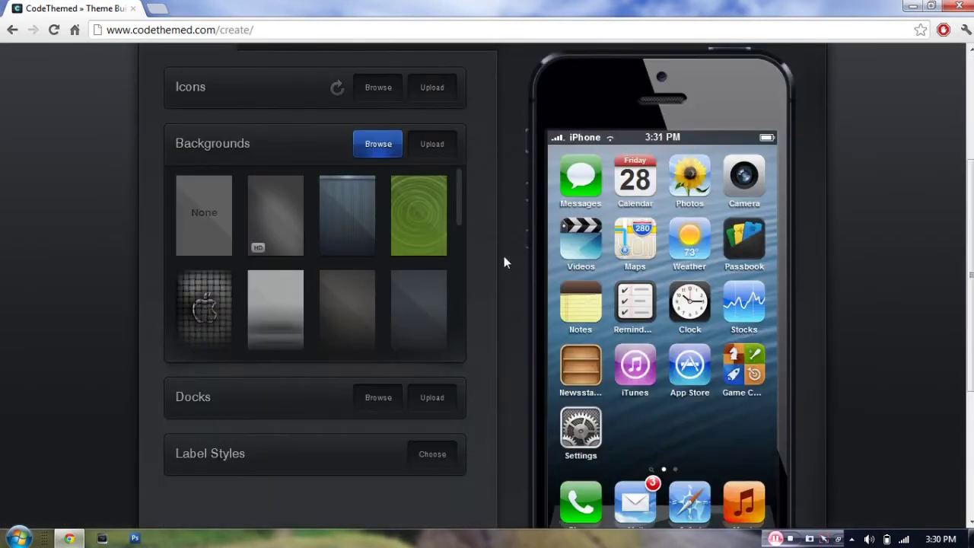
Open the theme's lock screen settings and look through the available slider designs
{"action": "left_click", "coordinate": [746, 52]}
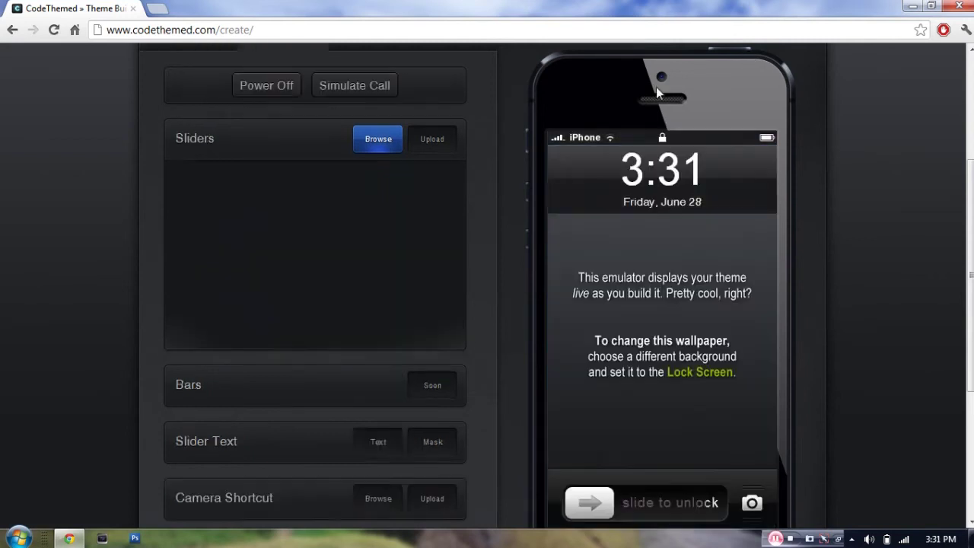
{"action": "scroll", "coordinate": [751, 164], "scroll_direction": "down", "scroll_amount": 2}
{"action": "scroll", "coordinate": [618, 262], "scroll_direction": "up", "scroll_amount": 1}
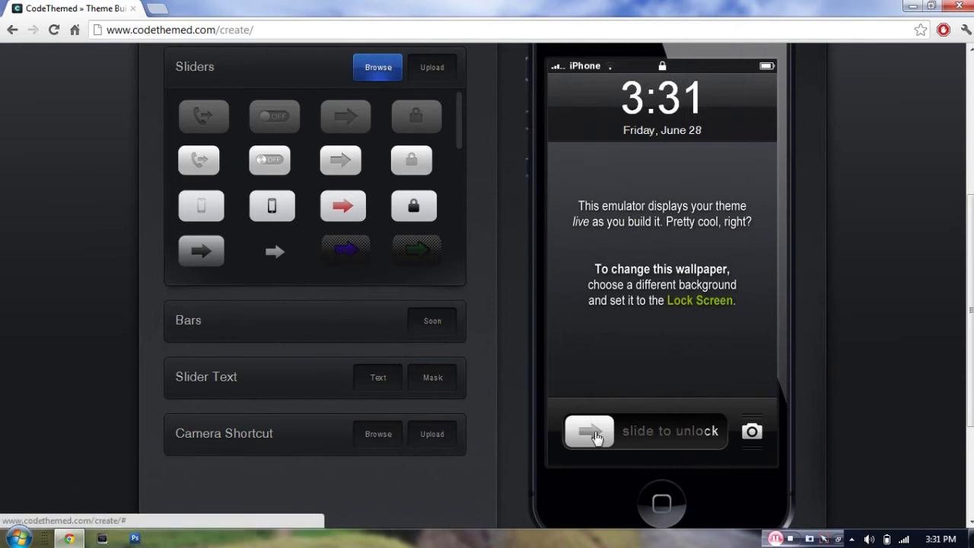
{"action": "scroll", "coordinate": [602, 364], "scroll_direction": "up", "scroll_amount": 1}
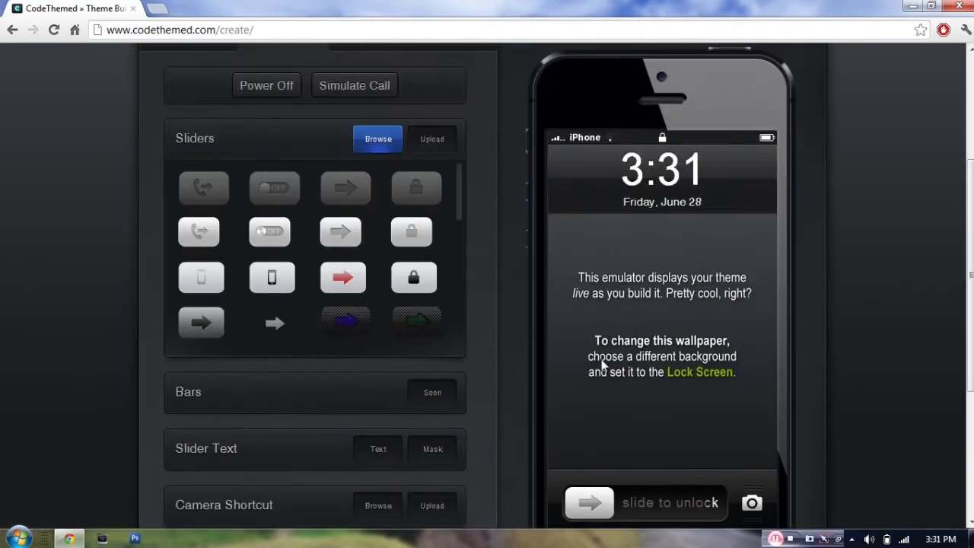
{"action": "left_click_drag", "start_coordinate": [456, 218], "coordinate": [452, 343]}
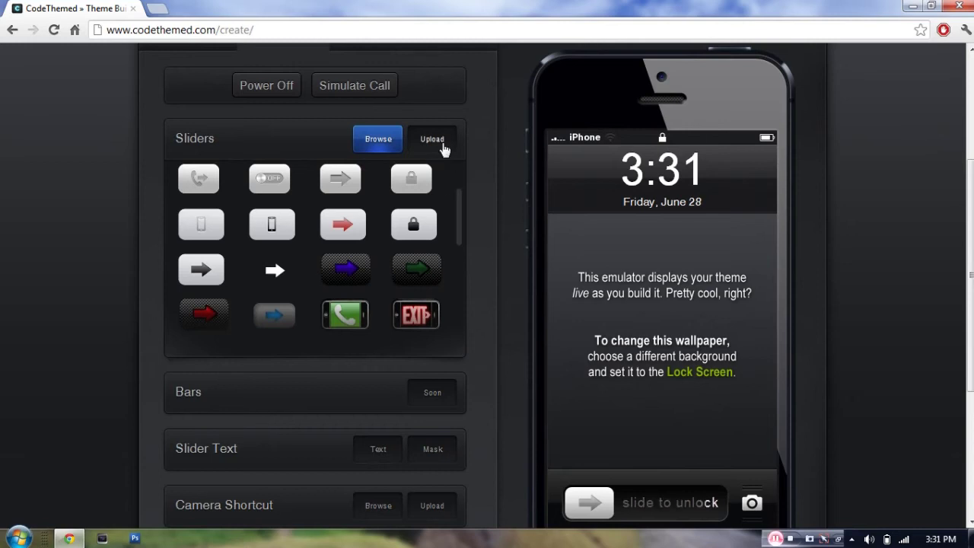
{"action": "left_click", "coordinate": [157, 8]}
{"action": "type", "text": "www.google.com"}
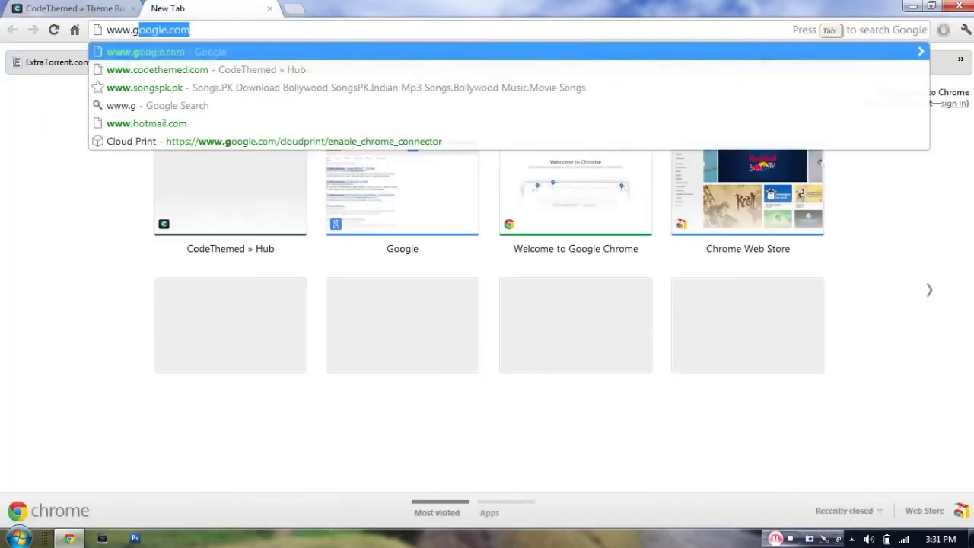
{"action": "key", "text": "Return"}
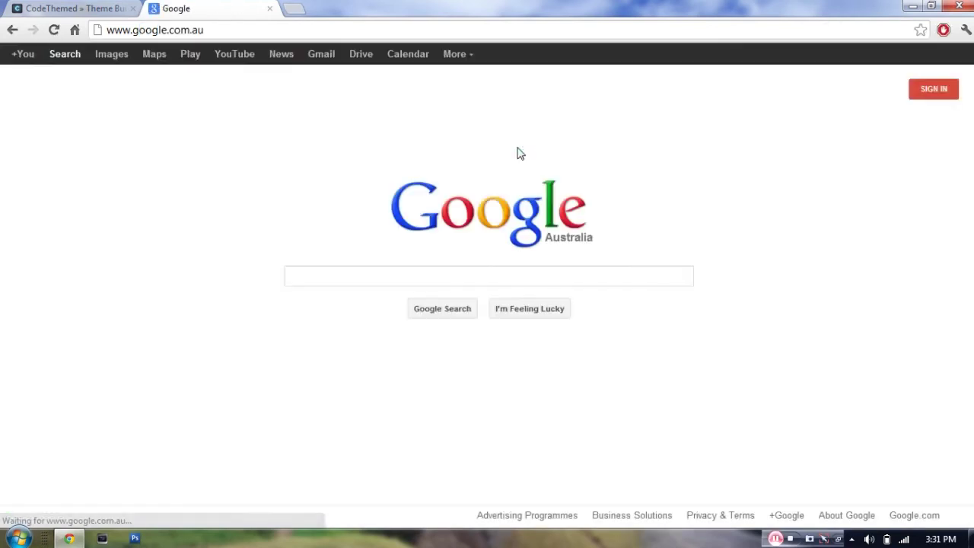
{"action": "type", "text": "ipho"}
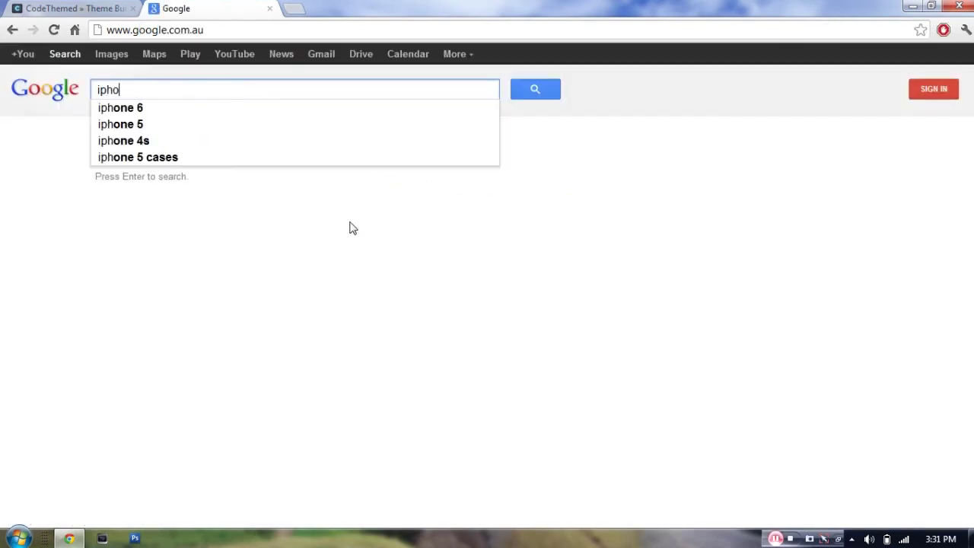
{"action": "type", "text": "ne sliders"}
{"action": "key", "text": "Return"}
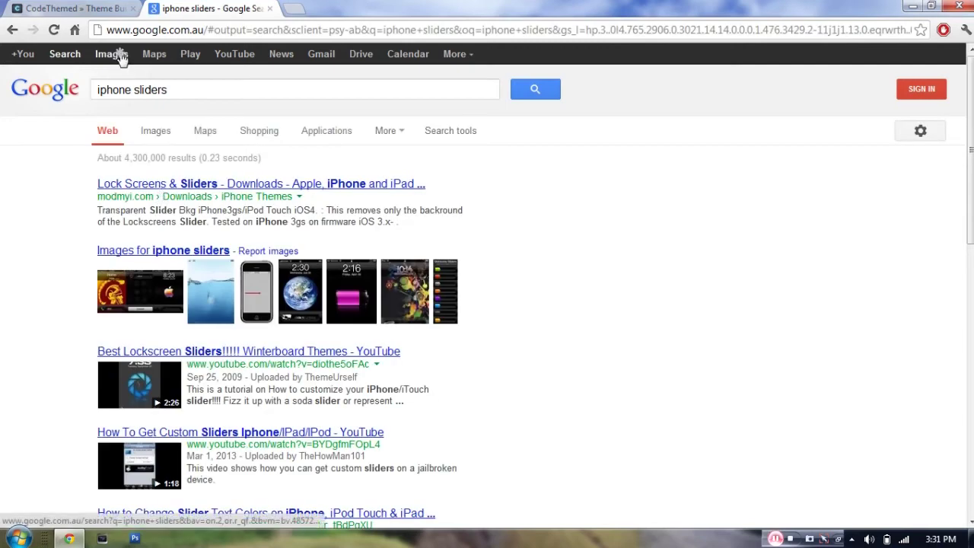
Switch the "iphone sliders" search to image results and filter them to an exact size of 71 × 47 px
{"action": "left_click", "coordinate": [118, 55]}
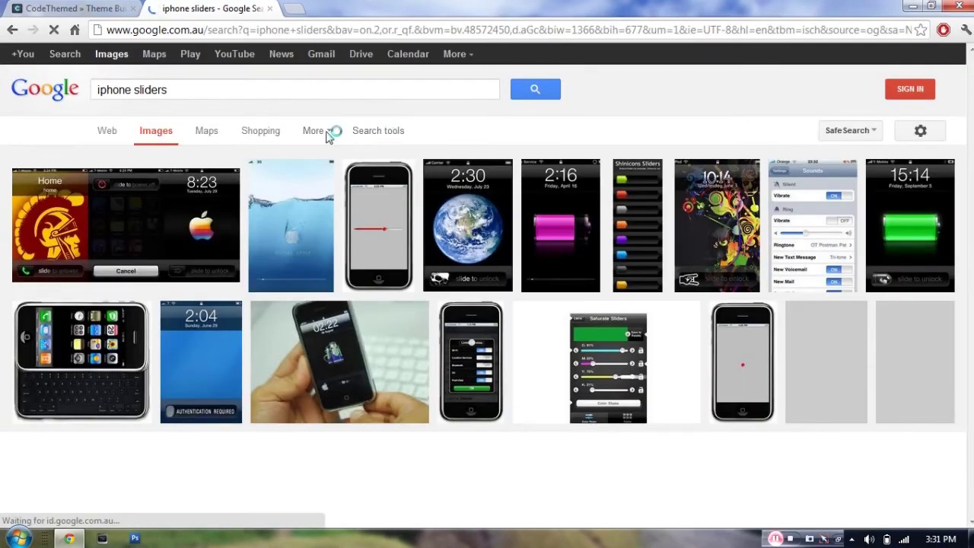
{"action": "left_click", "coordinate": [332, 133]}
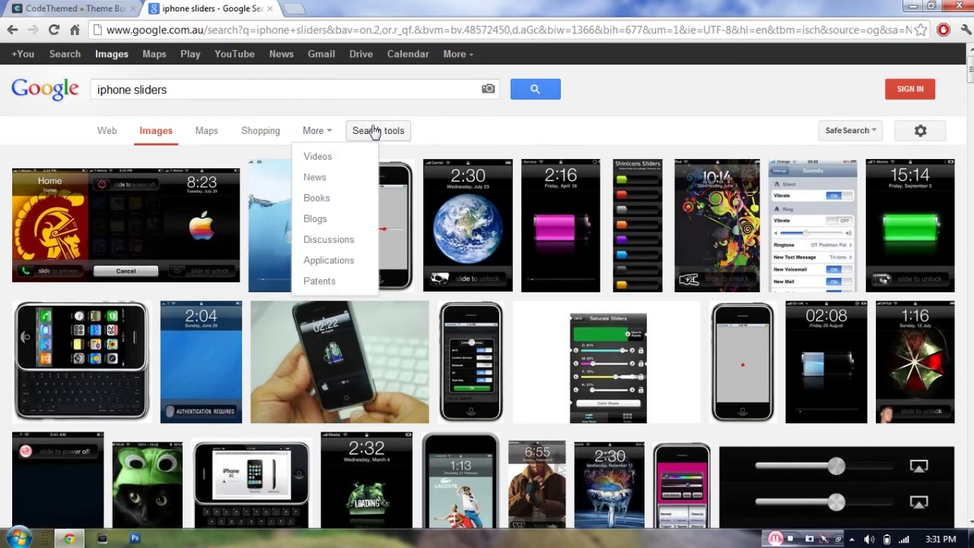
{"action": "left_click", "coordinate": [374, 133]}
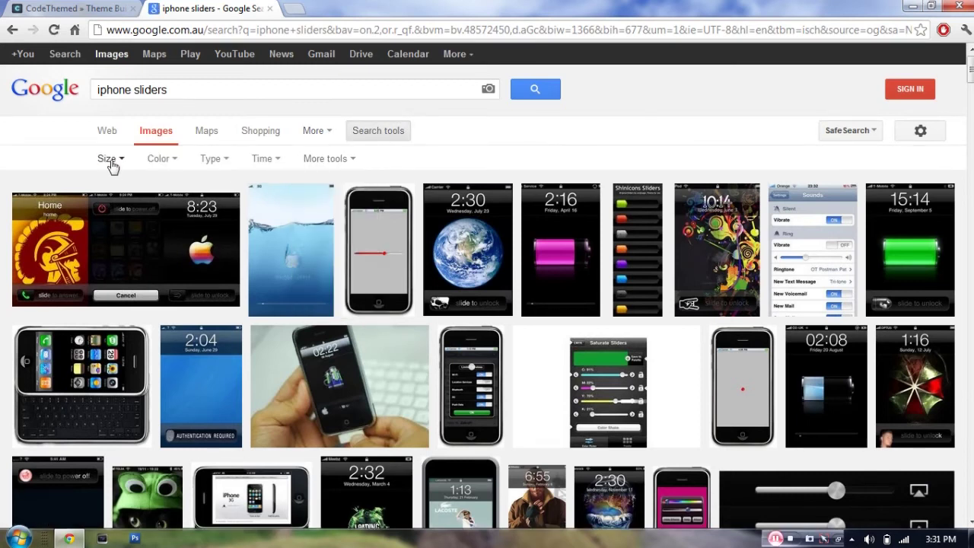
{"action": "left_click", "coordinate": [106, 159]}
{"action": "left_click", "coordinate": [114, 284]}
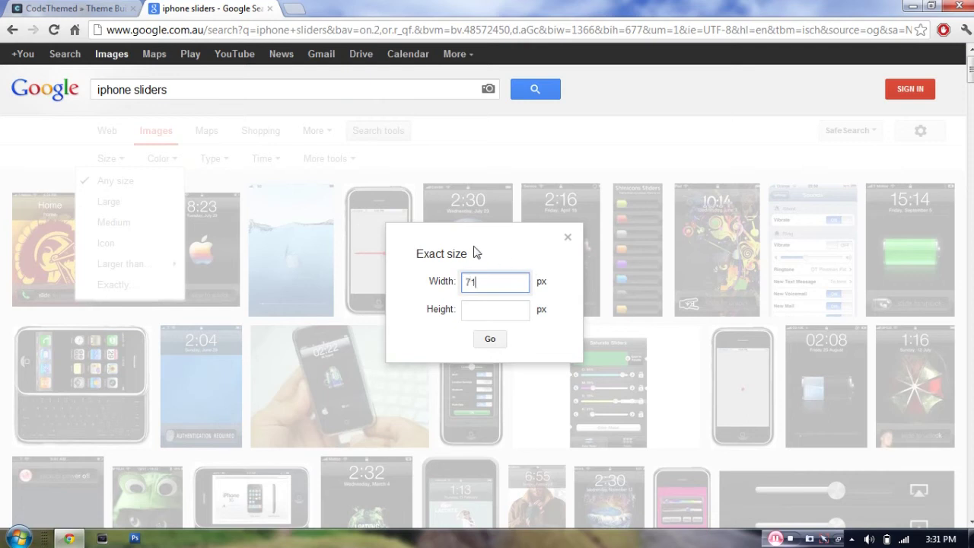
{"action": "type", "text": "71"}
{"action": "left_click", "coordinate": [499, 313]}
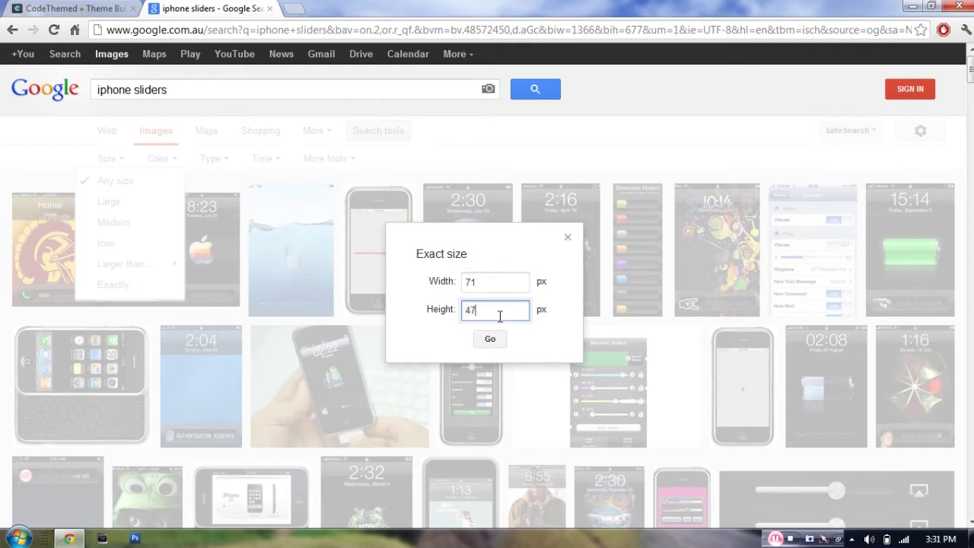
{"action": "left_click", "coordinate": [494, 346]}
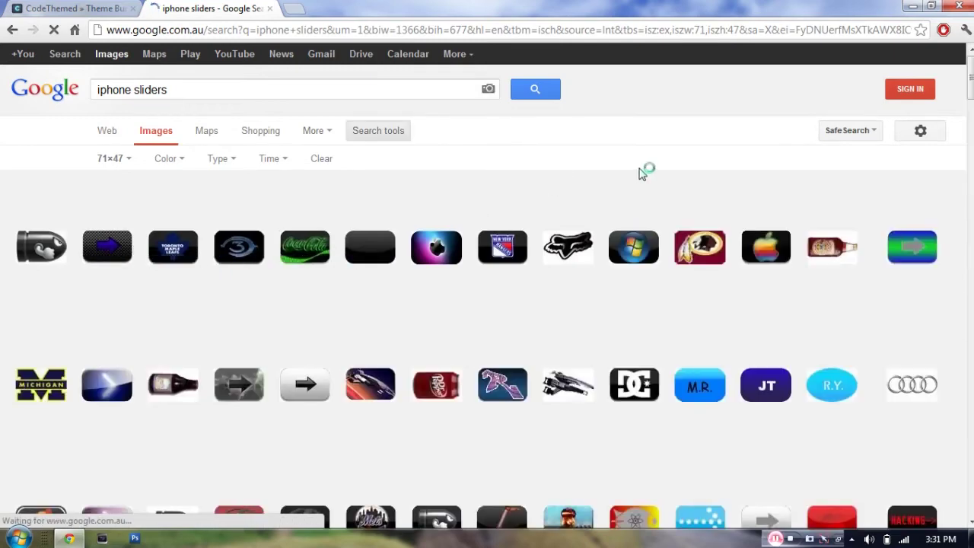
Browse the filtered slider images and show the save options for the black bullet slider without saving it
{"action": "scroll", "coordinate": [643, 174], "scroll_direction": "down", "scroll_amount": 3}
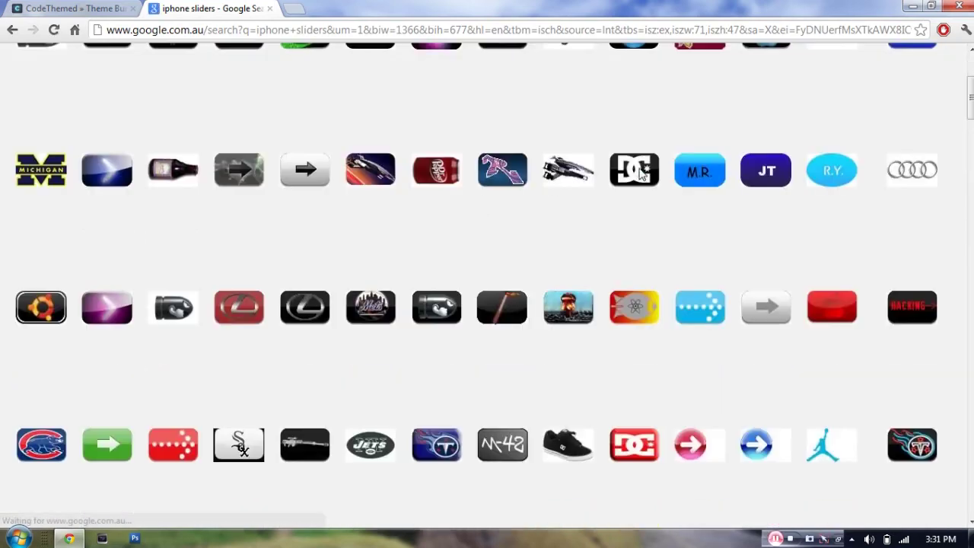
{"action": "right_click", "coordinate": [431, 308]}
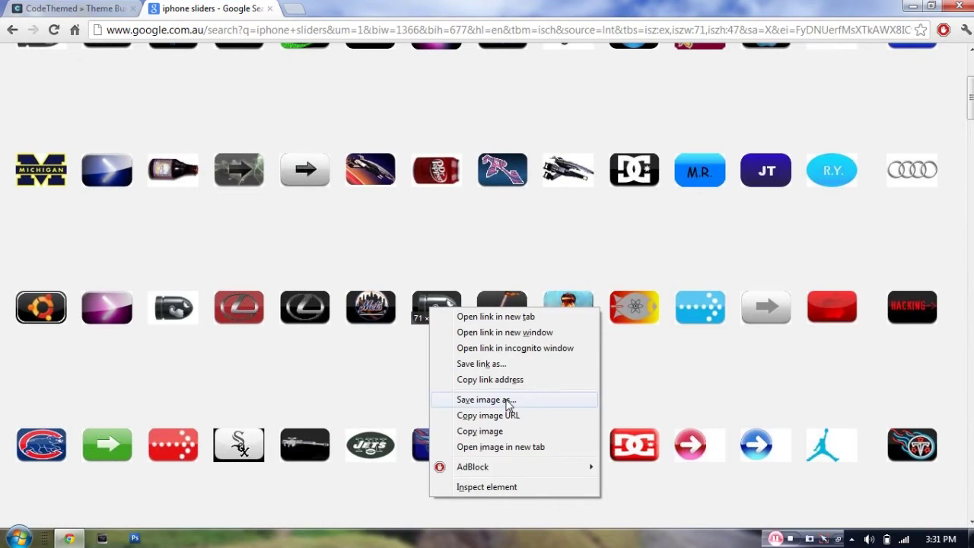
{"action": "left_click", "coordinate": [363, 399]}
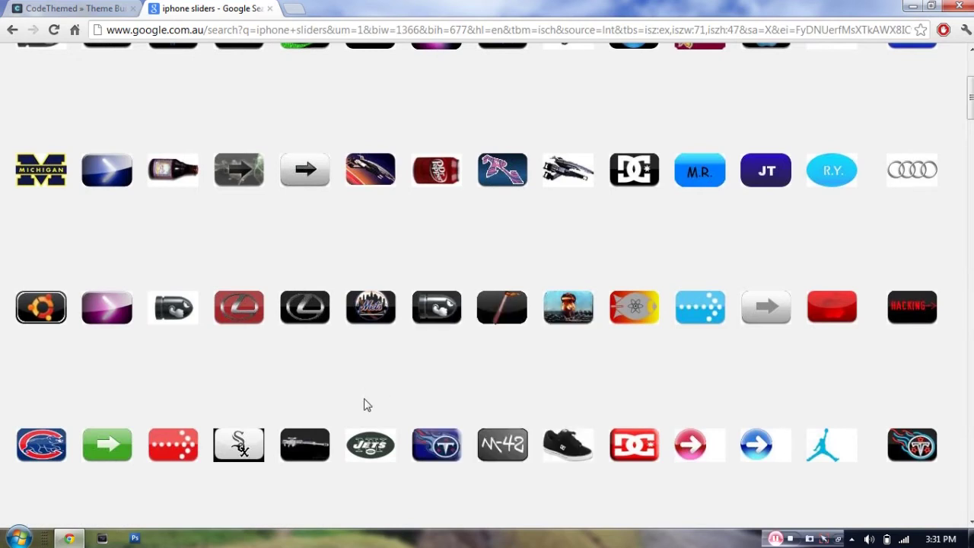
Return to the CodeThemed Theme Builder and apply the uploaded thumbs-up image as the lock screen slider
{"action": "left_click", "coordinate": [69, 7]}
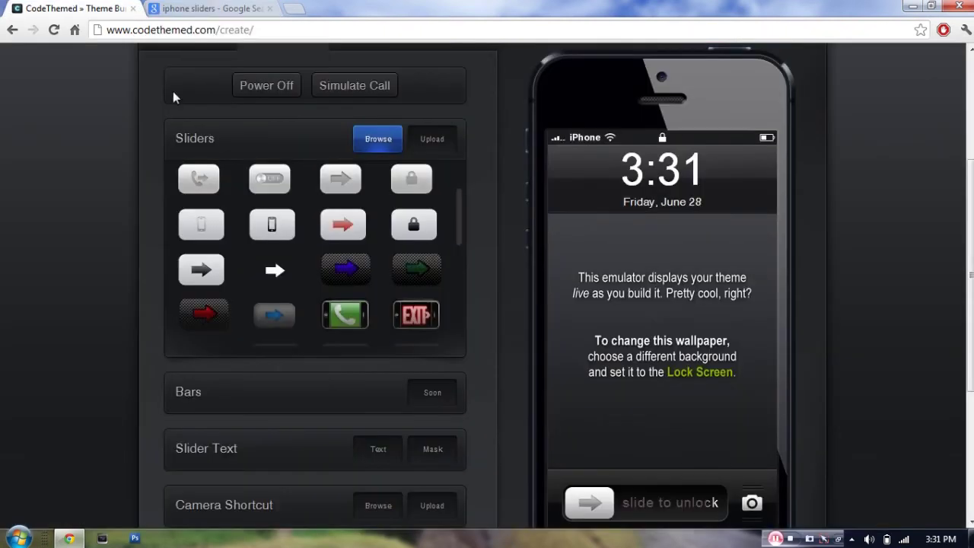
{"action": "left_click", "coordinate": [440, 148]}
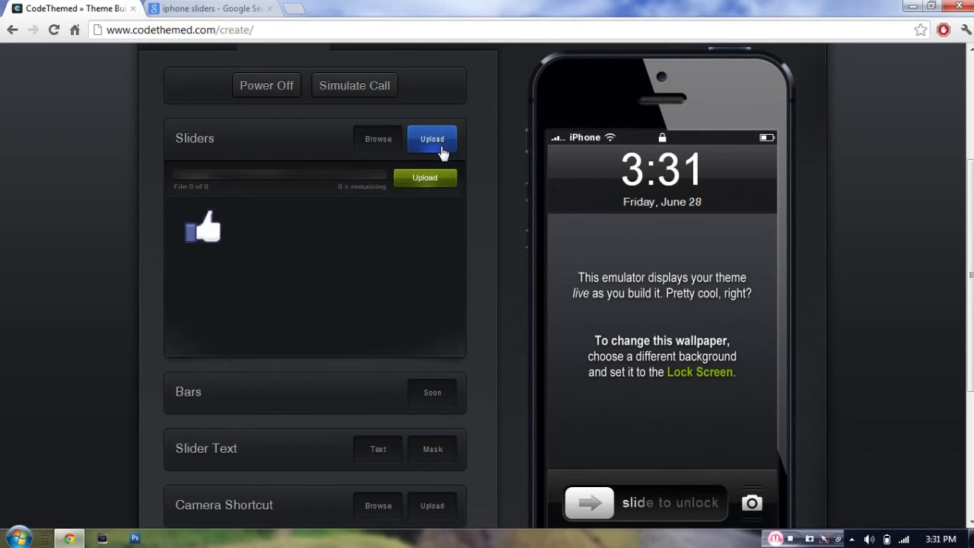
{"action": "mouse_move", "coordinate": [202, 234]}
{"action": "left_click", "coordinate": [201, 235]}
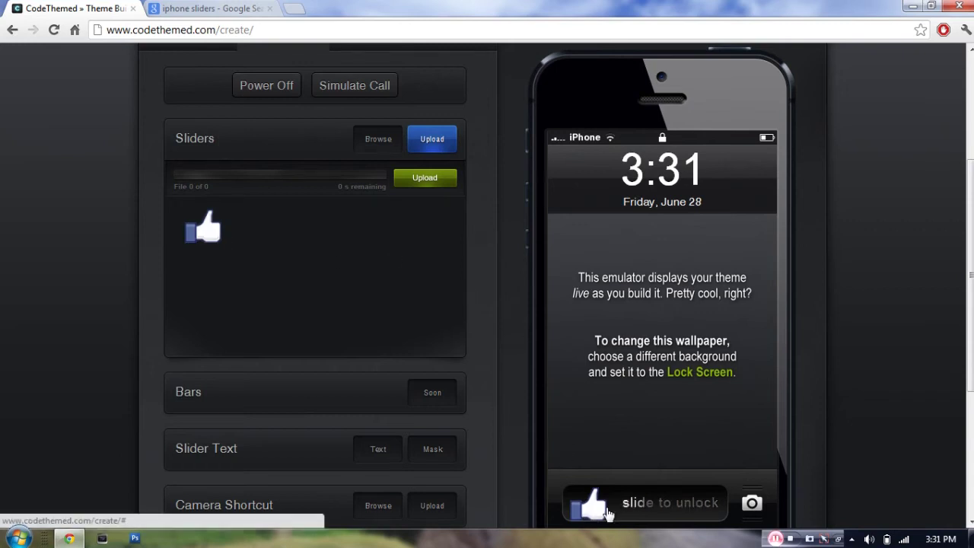
{"action": "mouse_move", "coordinate": [586, 506]}
{"action": "left_mouse_down"}
{"action": "mouse_move", "coordinate": [647, 506]}
{"action": "mouse_move", "coordinate": [580, 512]}
{"action": "left_mouse_up"}
Open the theme's status bar settings and try dark backgrounds from the built-in selection
{"action": "scroll", "coordinate": [556, 333], "scroll_direction": "up", "scroll_amount": 3}
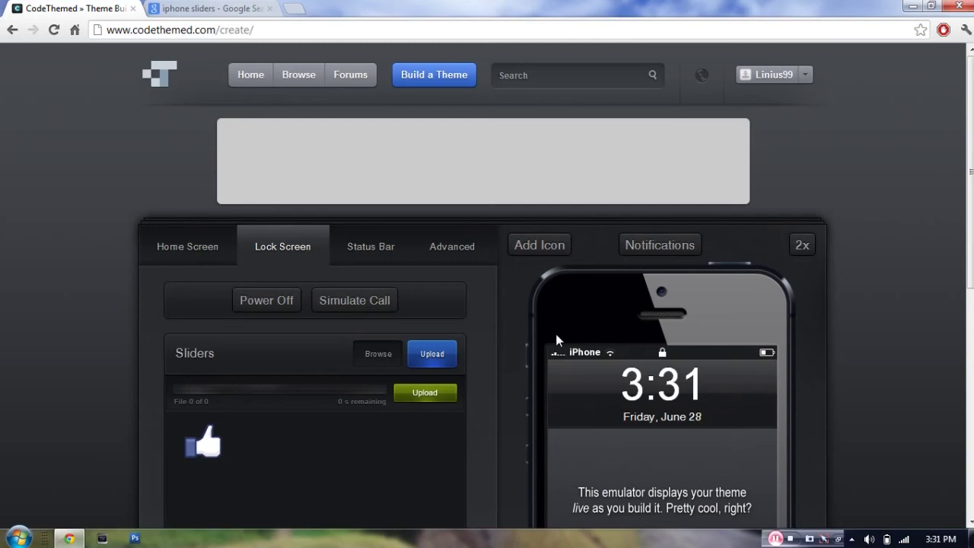
{"action": "left_click", "coordinate": [370, 247]}
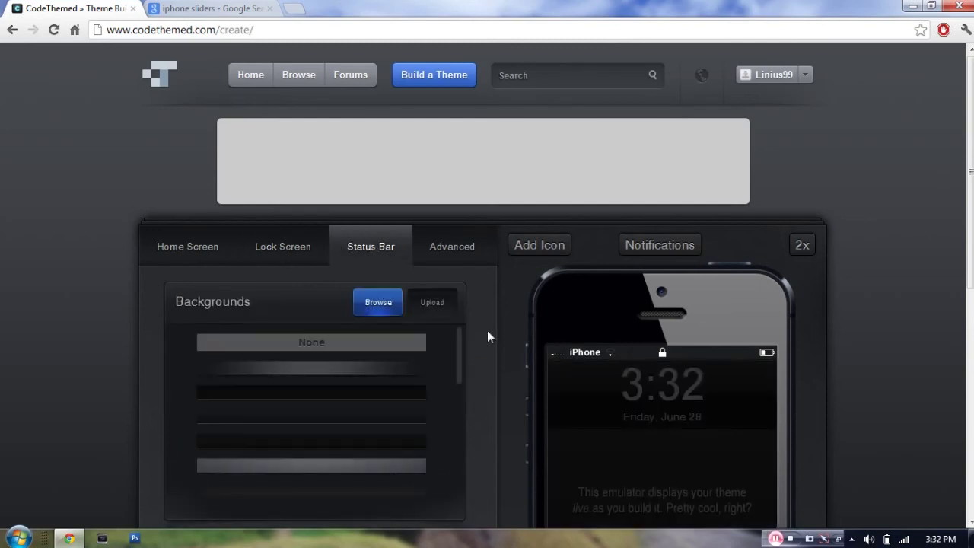
{"action": "scroll", "coordinate": [360, 275], "scroll_direction": "down", "scroll_amount": 2}
{"action": "left_click", "coordinate": [350, 303]}
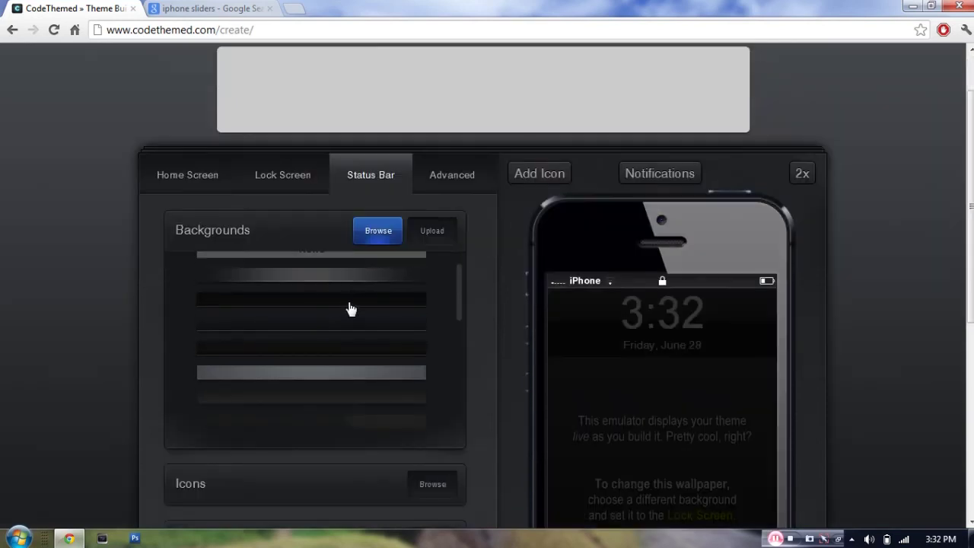
{"action": "left_click", "coordinate": [358, 356]}
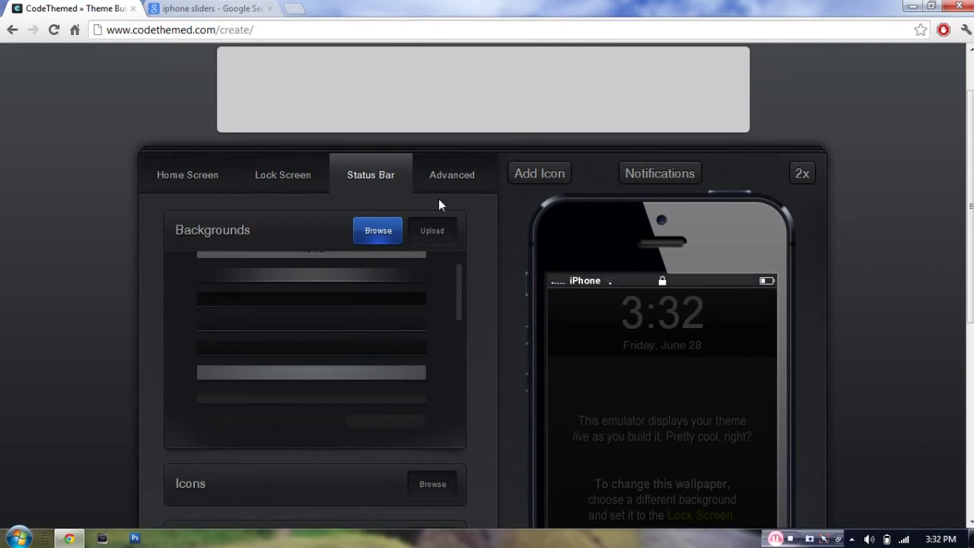
Look through the theme's lock screen, status bar and advanced settings, and check the slider in the lock screen preview
{"action": "left_click", "coordinate": [453, 181]}
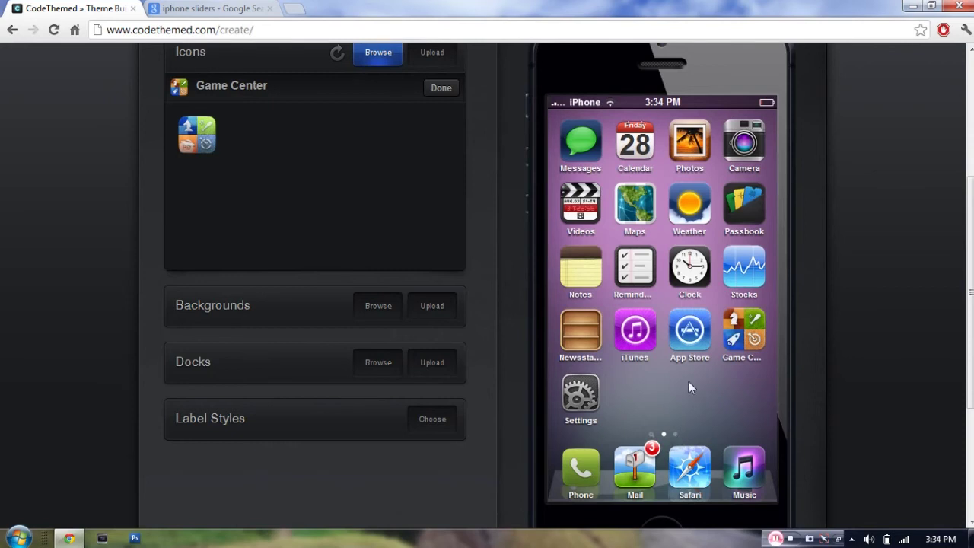
{"action": "scroll", "coordinate": [689, 384], "scroll_direction": "up", "scroll_amount": 1}
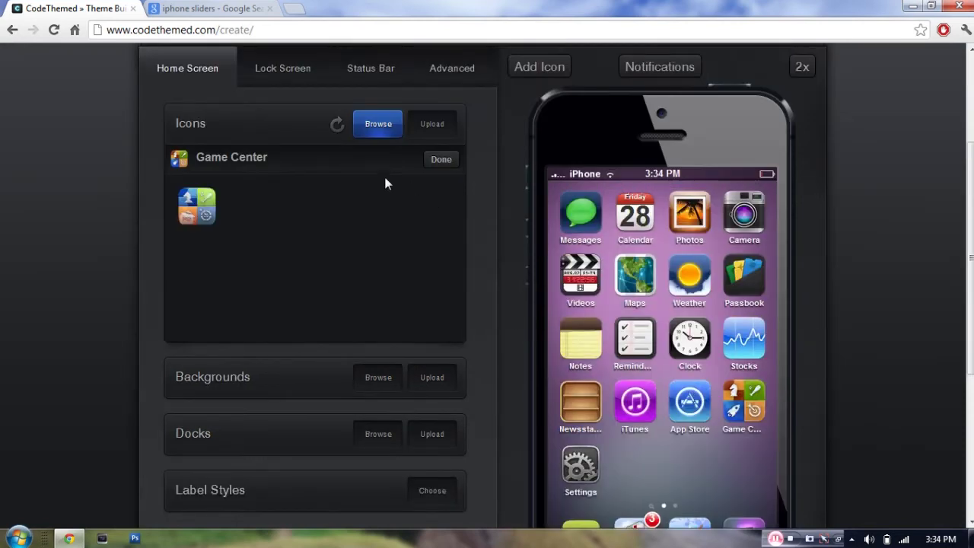
{"action": "left_click", "coordinate": [282, 76]}
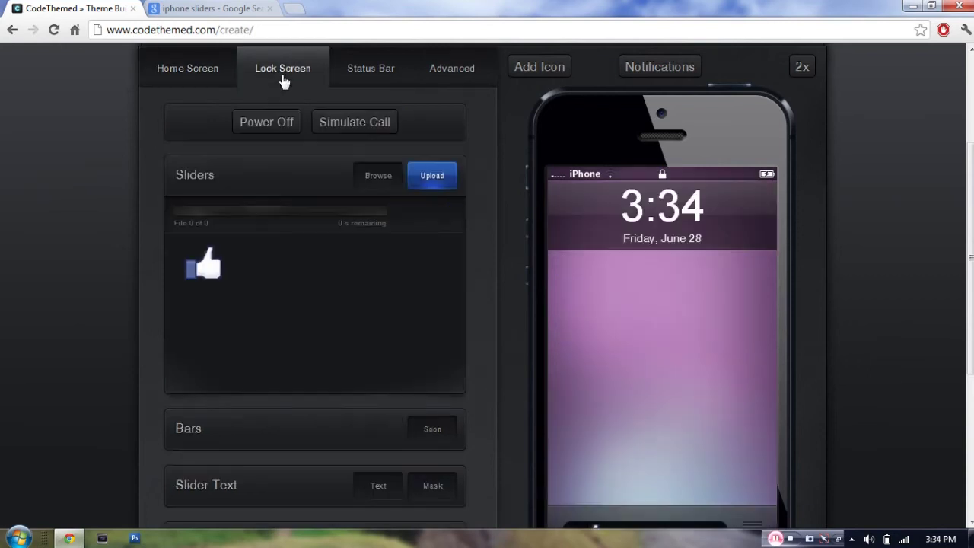
{"action": "left_click", "coordinate": [356, 81]}
{"action": "left_click", "coordinate": [465, 78]}
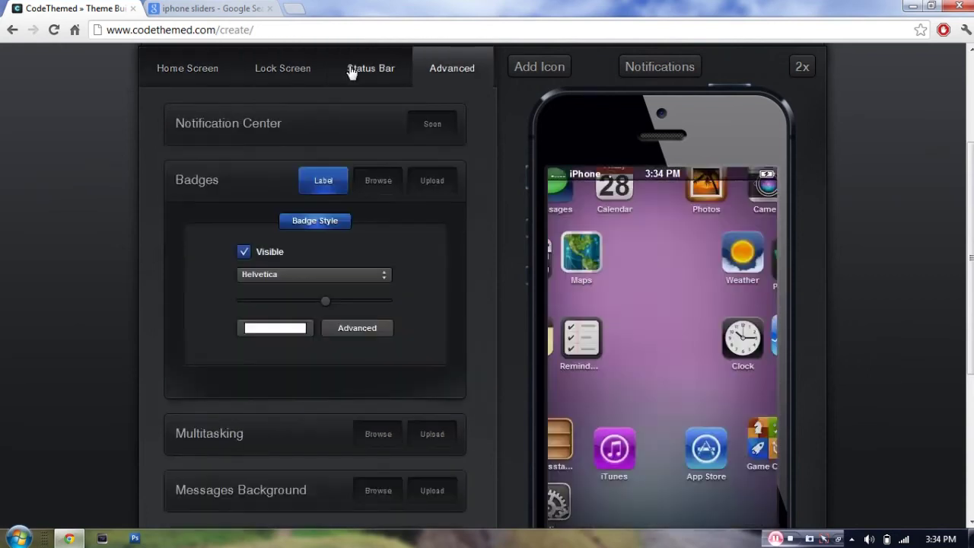
{"action": "left_click", "coordinate": [351, 71]}
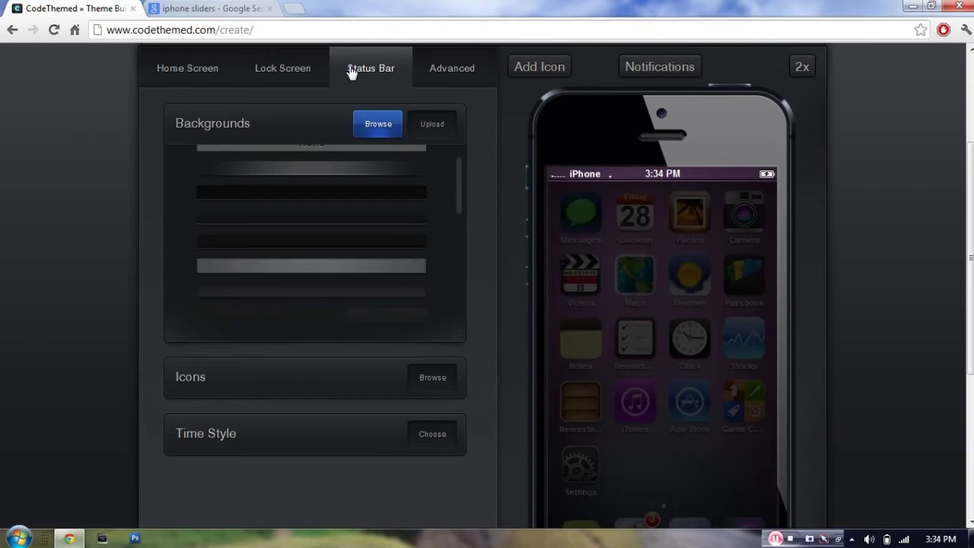
{"action": "left_click", "coordinate": [284, 69]}
{"action": "scroll", "coordinate": [517, 255], "scroll_direction": "down", "scroll_amount": 2}
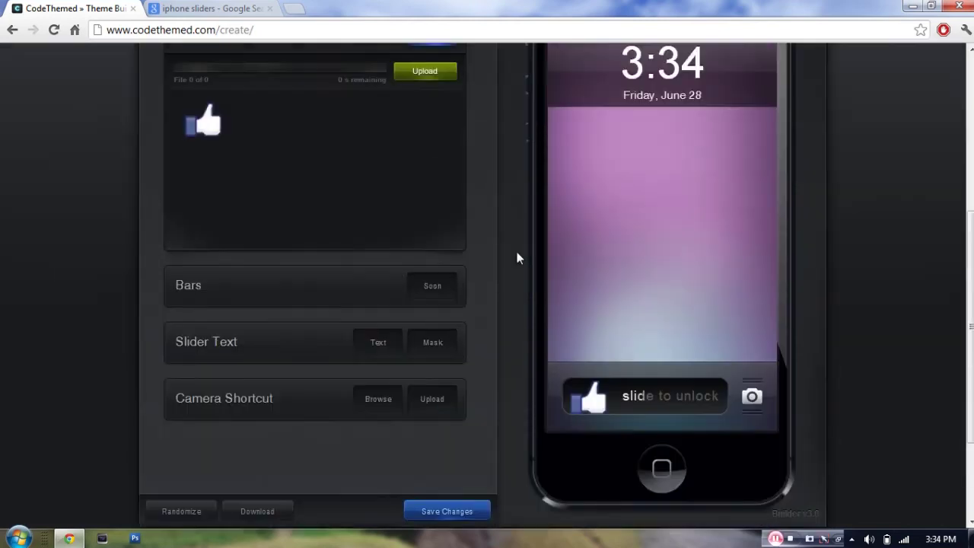
{"action": "scroll", "coordinate": [516, 258], "scroll_direction": "up", "scroll_amount": 2}
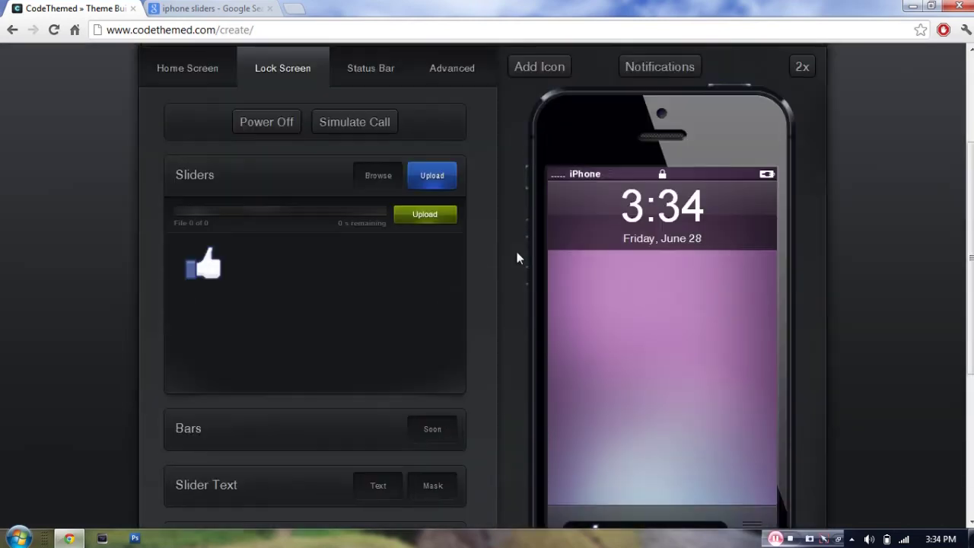
Set the status bar icons to green signal bars, a green Wi-Fi symbol and the yellow-green battery
{"action": "left_click", "coordinate": [378, 80]}
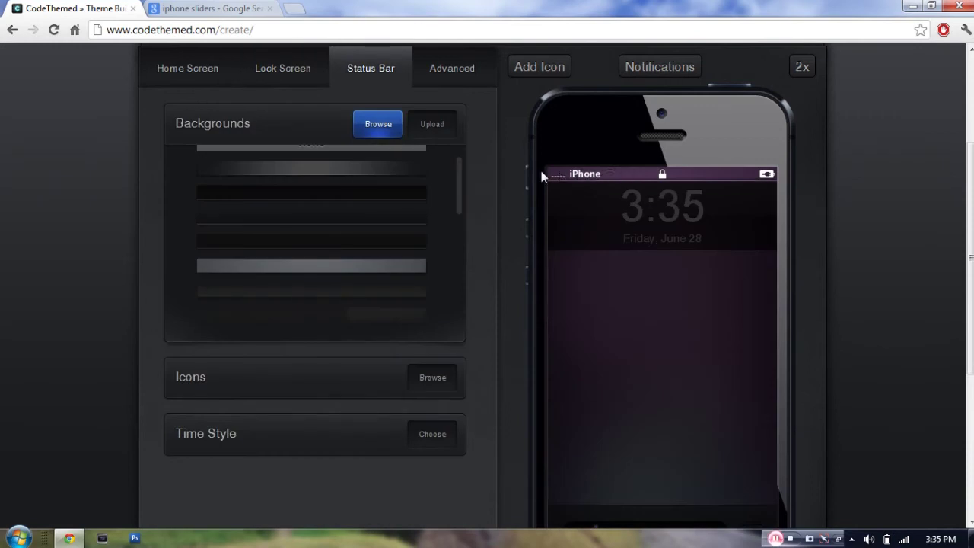
{"action": "scroll", "coordinate": [370, 223], "scroll_direction": "down", "scroll_amount": 1}
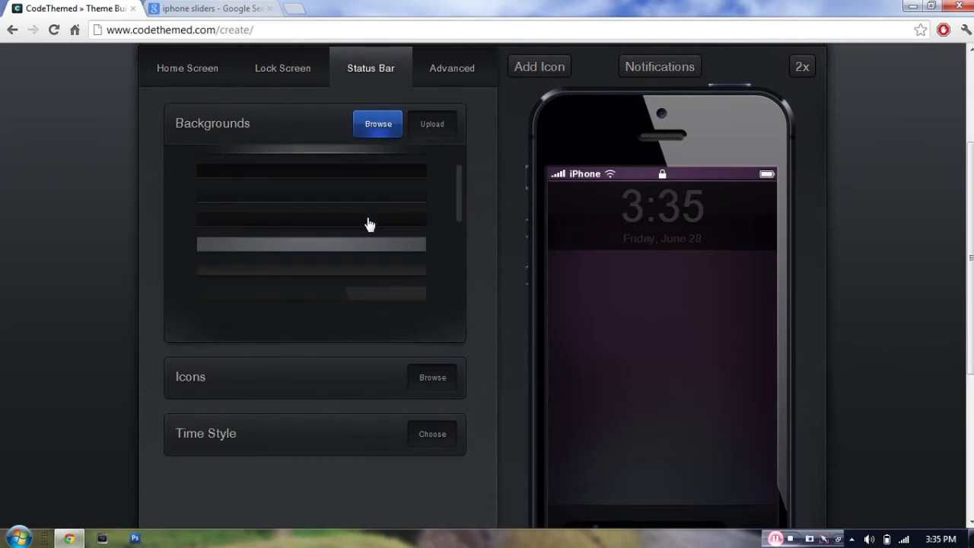
{"action": "left_click", "coordinate": [432, 378]}
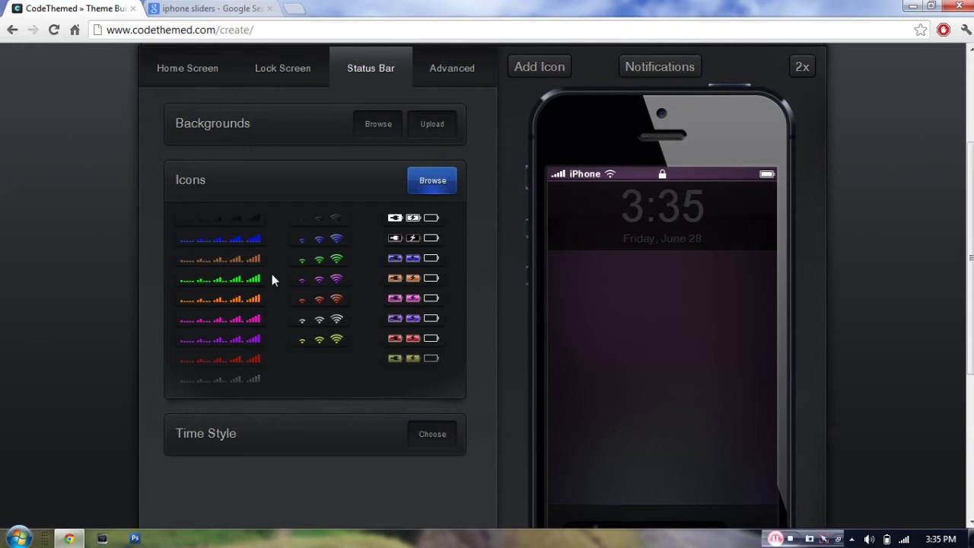
{"action": "left_click", "coordinate": [258, 282]}
{"action": "left_click", "coordinate": [409, 359]}
{"action": "scroll", "coordinate": [362, 370], "scroll_direction": "down", "scroll_amount": 1}
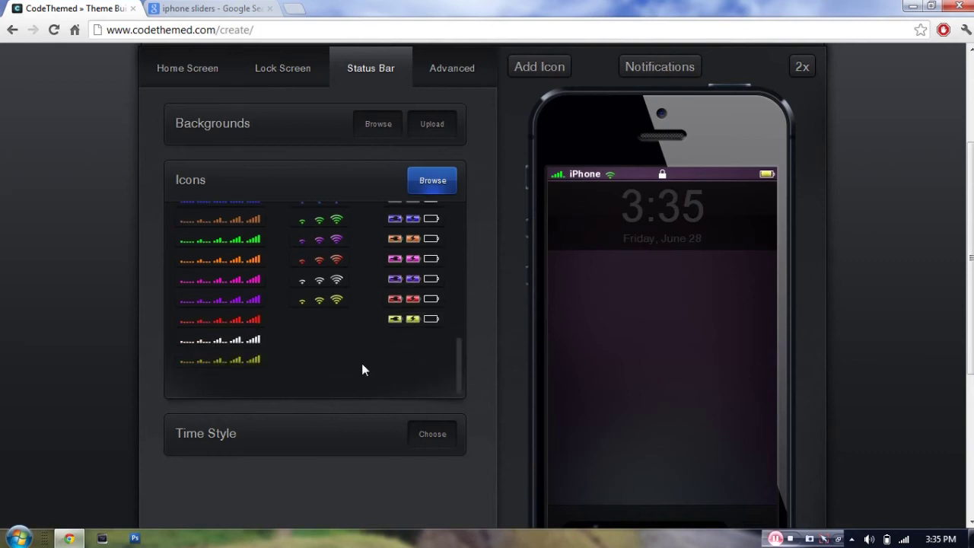
Set the status bar time style to the Trebuchet MS font at the maximum font size
{"action": "left_click", "coordinate": [432, 434]}
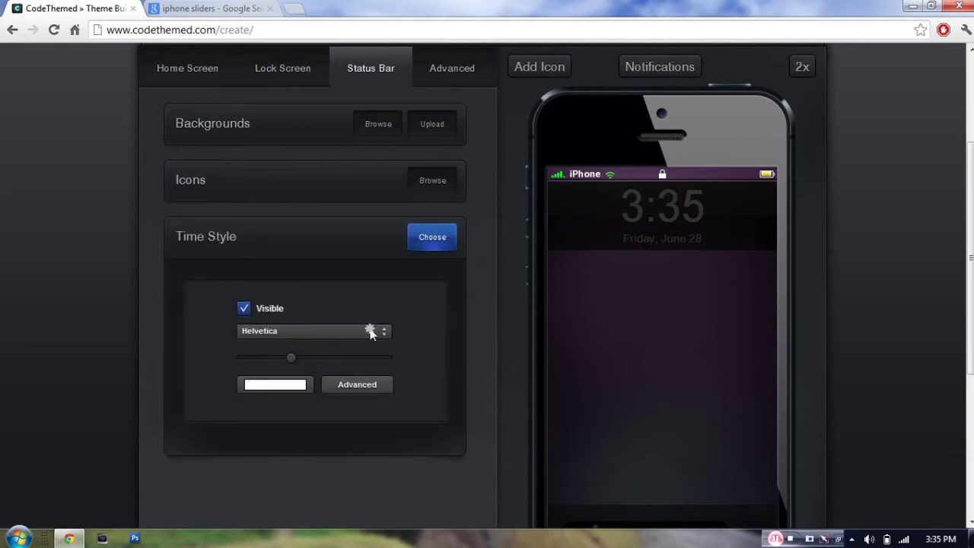
{"action": "left_click", "coordinate": [371, 332]}
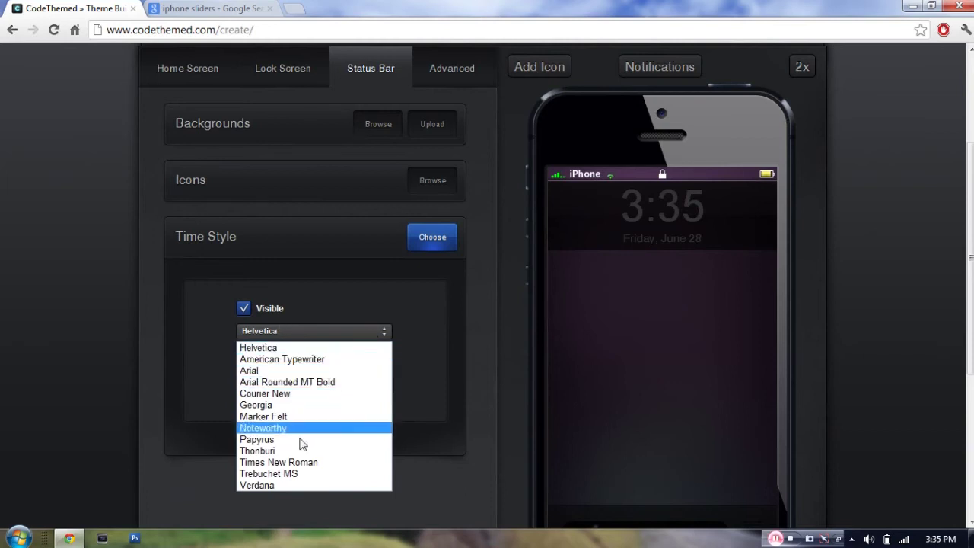
{"action": "left_click", "coordinate": [299, 474]}
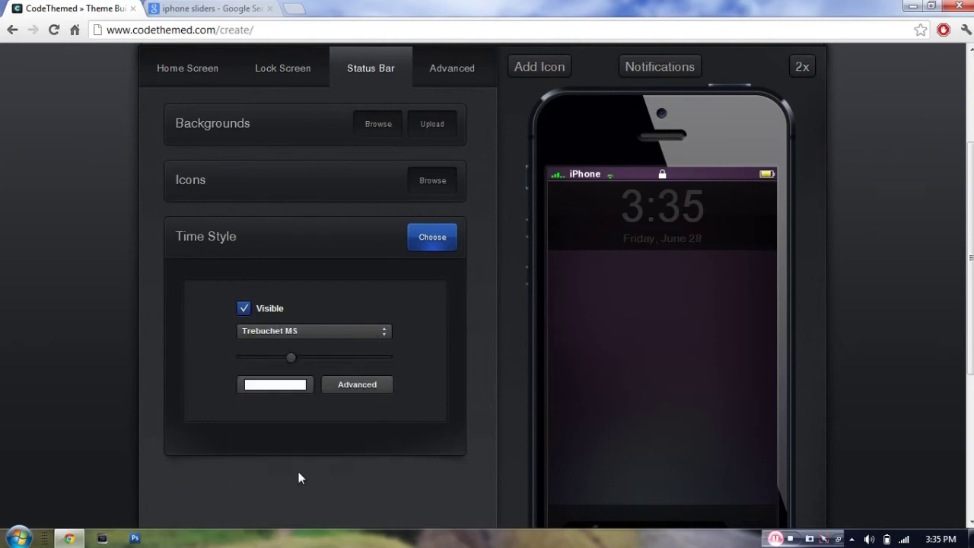
{"action": "left_click", "coordinate": [322, 357]}
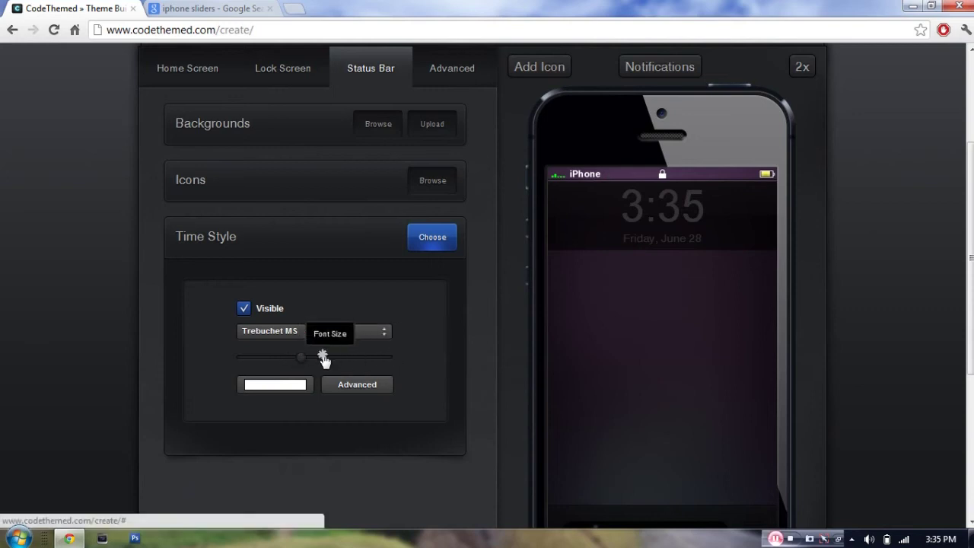
{"action": "left_click_drag", "start_coordinate": [318, 358], "coordinate": [409, 352]}
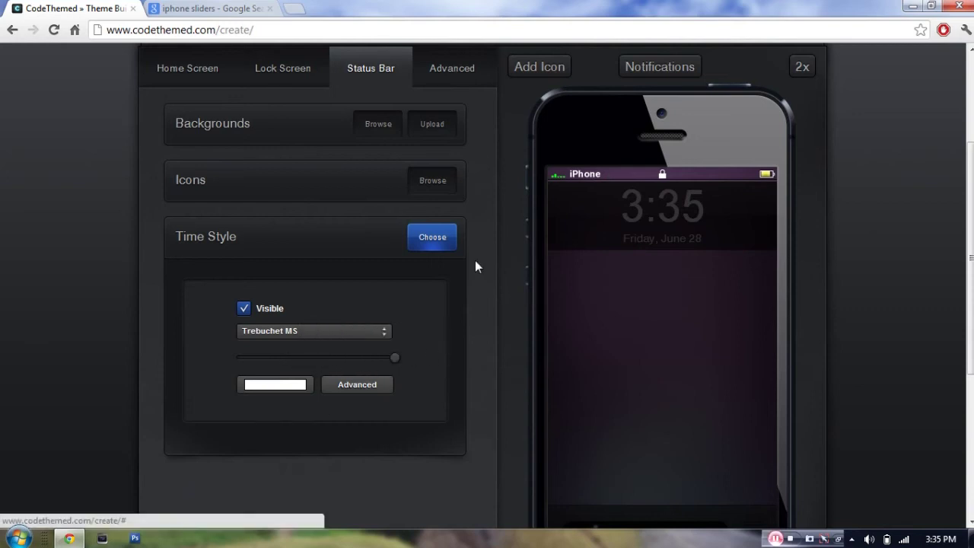
Open the theme's advanced settings and check the status bar time on the home screen preview
{"action": "scroll", "coordinate": [598, 215], "scroll_direction": "down", "scroll_amount": 4}
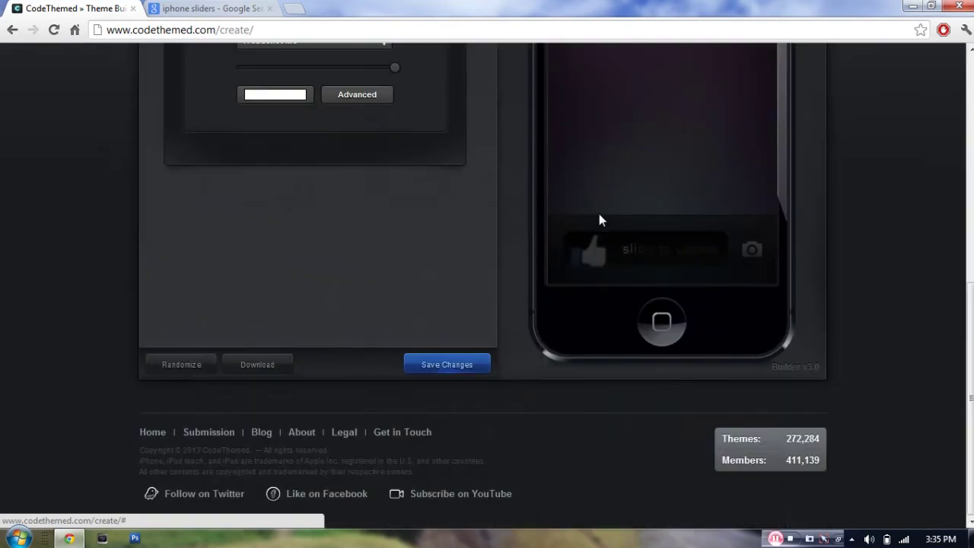
{"action": "scroll", "coordinate": [599, 215], "scroll_direction": "up", "scroll_amount": 5}
{"action": "scroll", "coordinate": [599, 214], "scroll_direction": "down", "scroll_amount": 5}
{"action": "scroll", "coordinate": [723, 251], "scroll_direction": "up", "scroll_amount": 5}
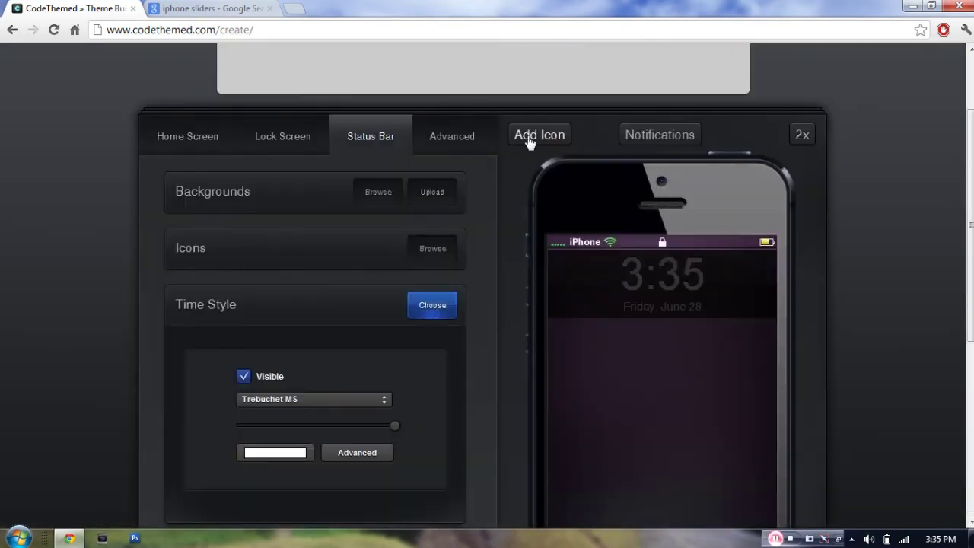
{"action": "left_click", "coordinate": [447, 132]}
{"action": "scroll", "coordinate": [632, 244], "scroll_direction": "down", "scroll_amount": 2}
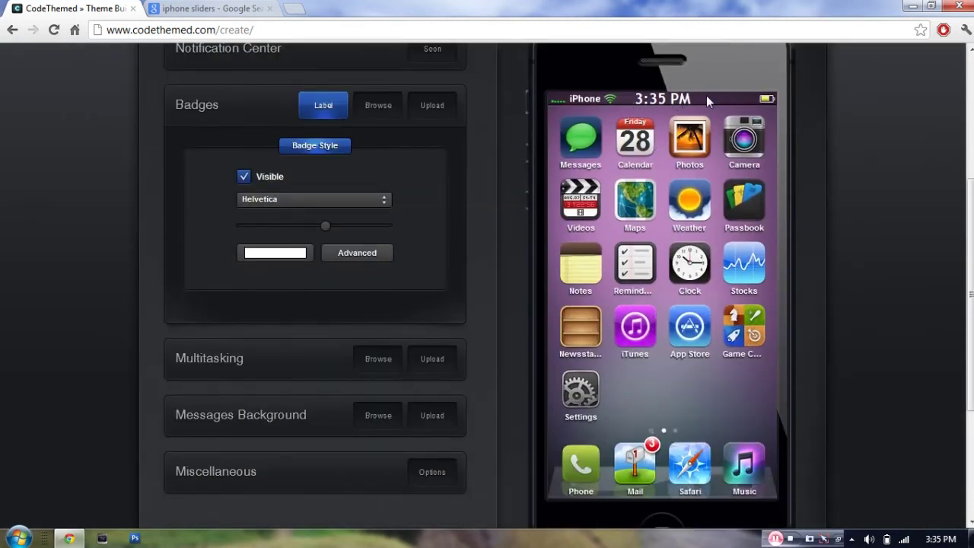
Save the theme as iOSJailbreakzone with the description "Test Theme" in the Abstract category
{"action": "scroll", "coordinate": [509, 225], "scroll_direction": "up", "scroll_amount": 1}
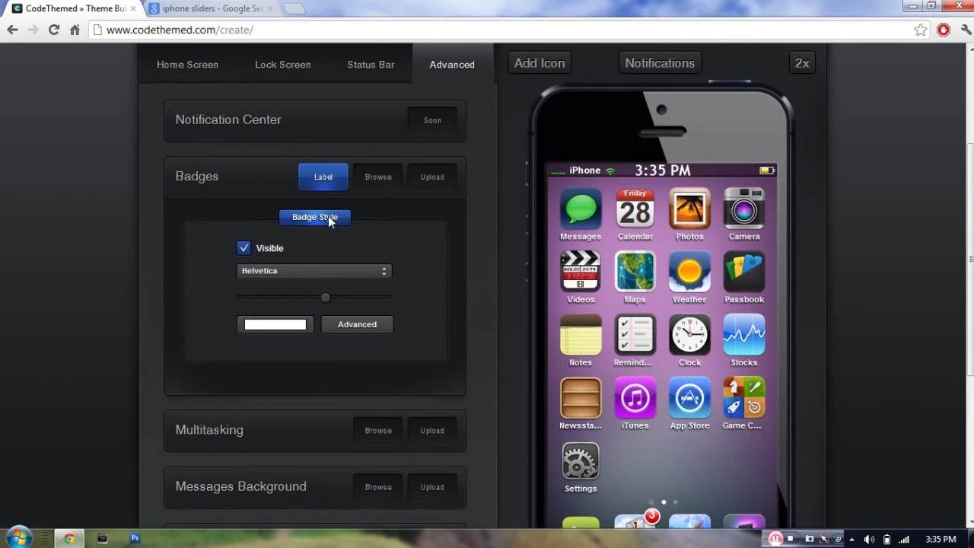
{"action": "scroll", "coordinate": [328, 215], "scroll_direction": "up", "scroll_amount": 1}
{"action": "scroll", "coordinate": [328, 216], "scroll_direction": "down", "scroll_amount": 1}
{"action": "scroll", "coordinate": [501, 309], "scroll_direction": "up", "scroll_amount": 2}
{"action": "scroll", "coordinate": [398, 200], "scroll_direction": "down", "scroll_amount": 6}
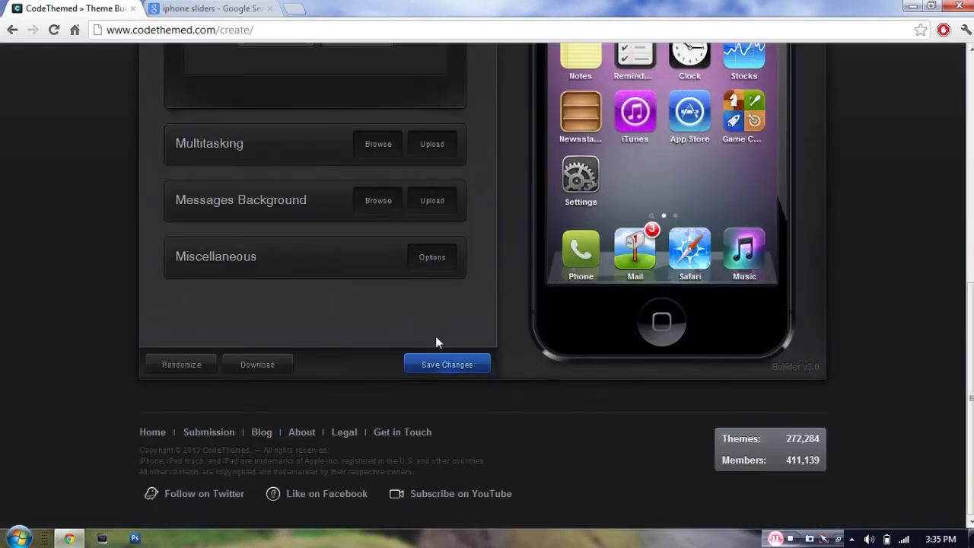
{"action": "left_click", "coordinate": [446, 365]}
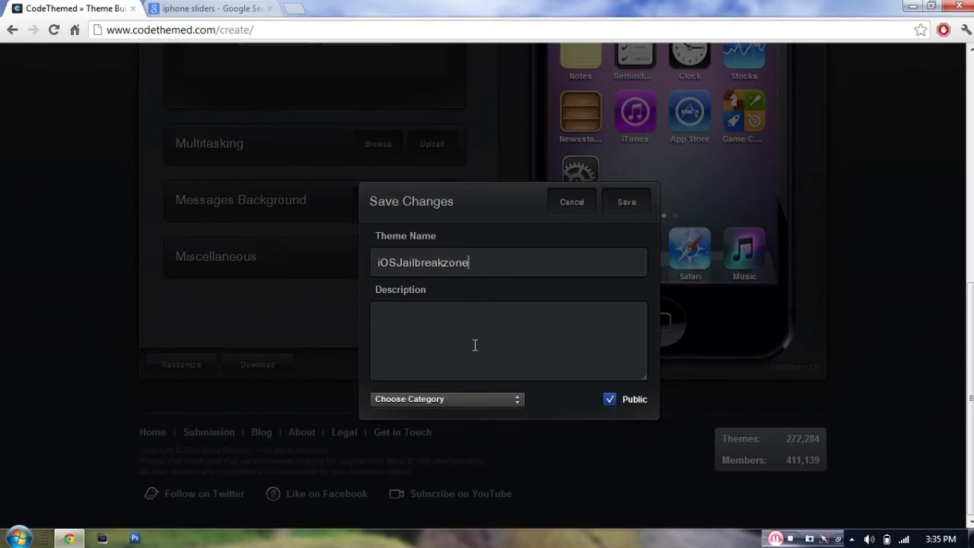
{"action": "type", "text": "Theme"}
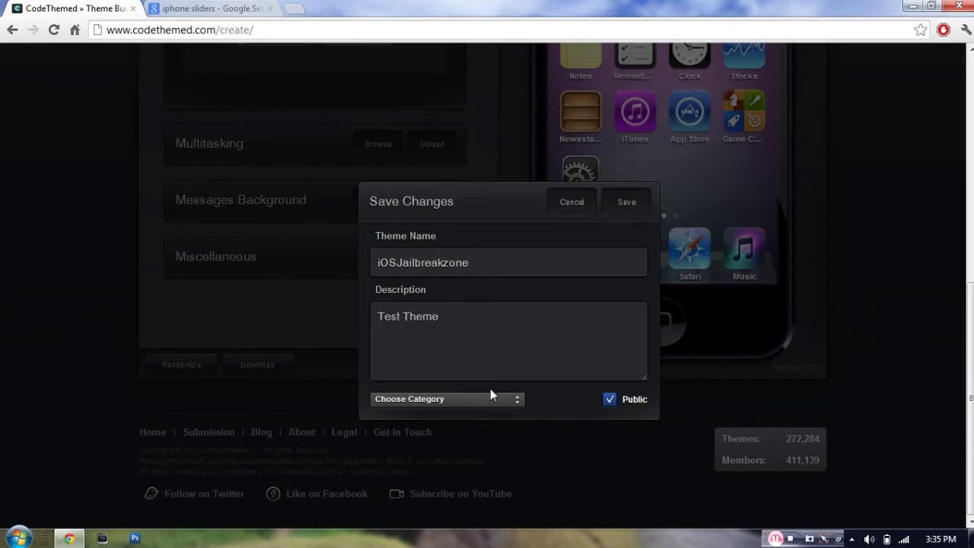
{"action": "left_click", "coordinate": [492, 397]}
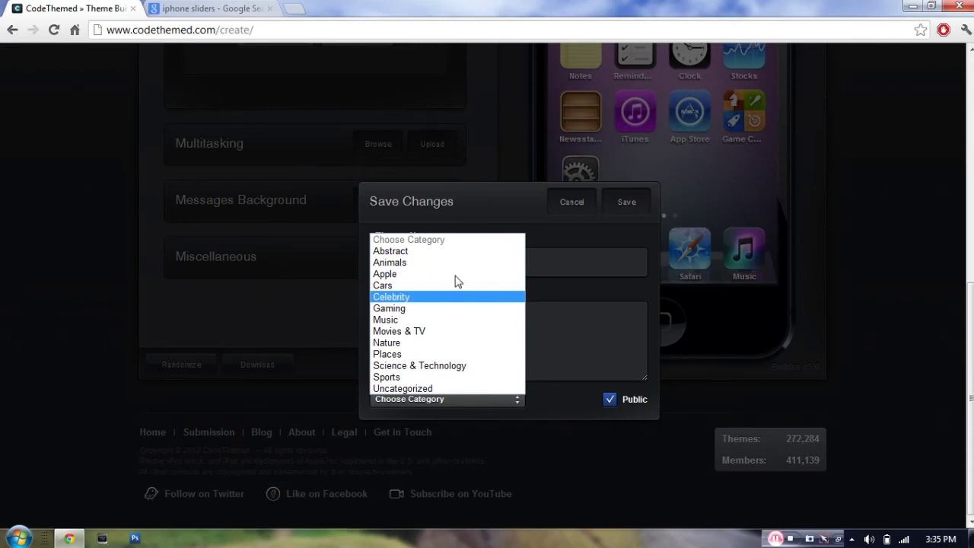
{"action": "left_click", "coordinate": [453, 253]}
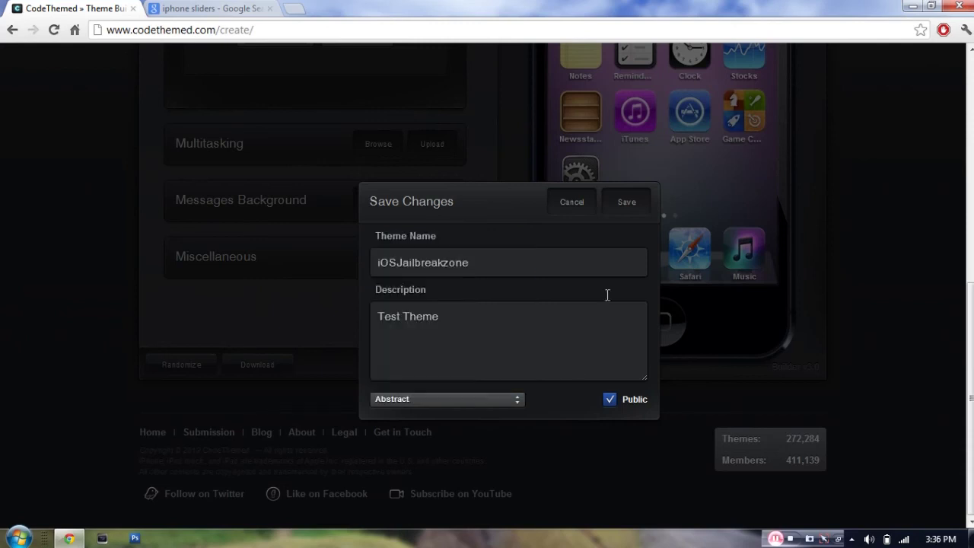
{"action": "left_click", "coordinate": [618, 201]}
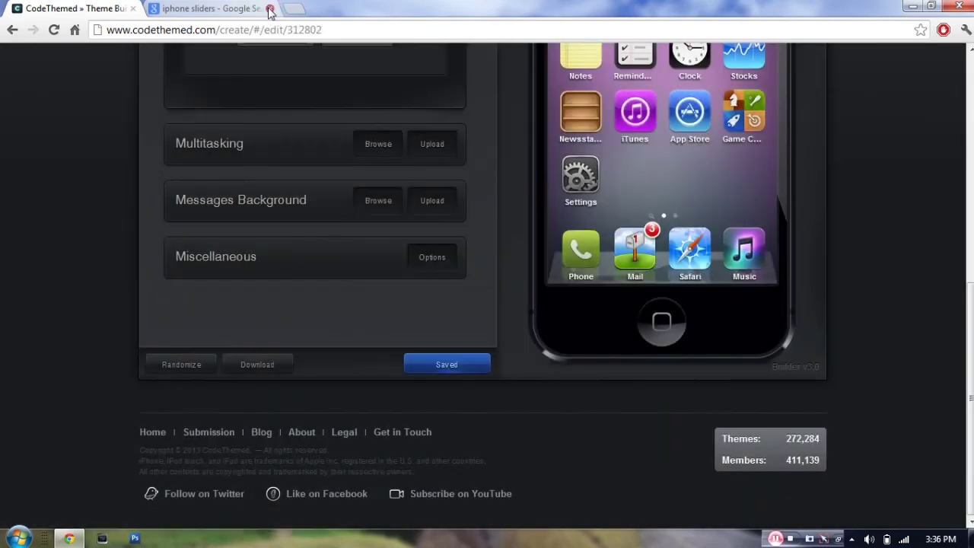
Close the iphone sliders search tab, and open the theme's ZIP archive download with iPod touch as the device
{"action": "left_click", "coordinate": [268, 9]}
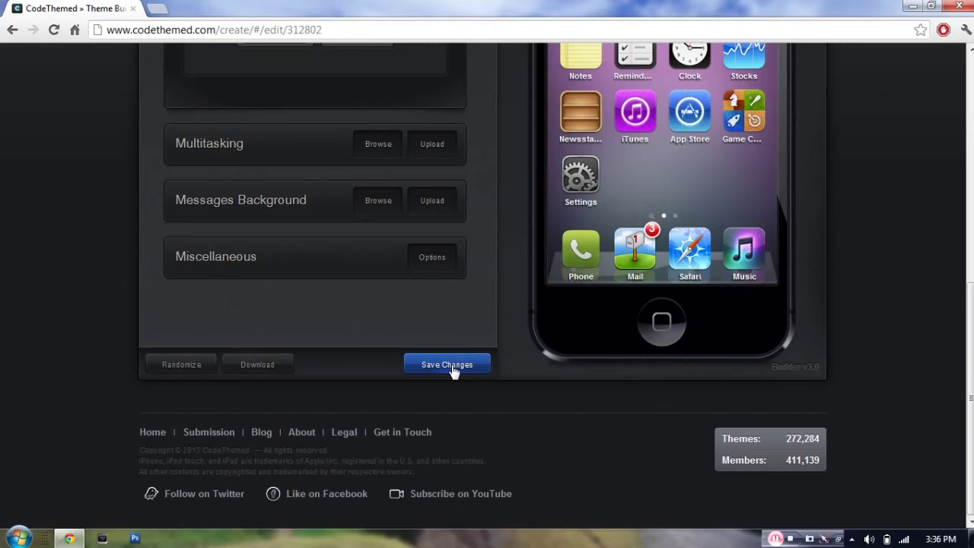
{"action": "left_click", "coordinate": [269, 370]}
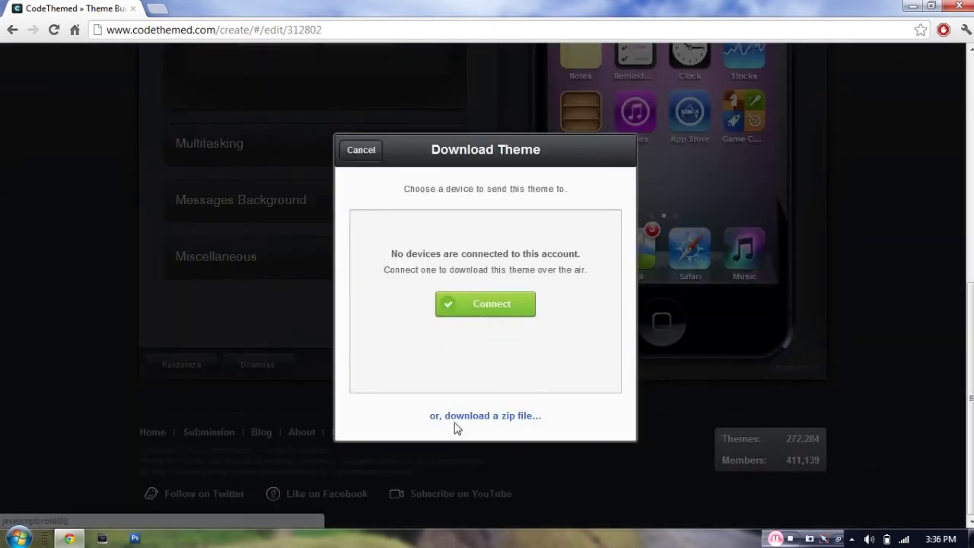
{"action": "left_click", "coordinate": [502, 417]}
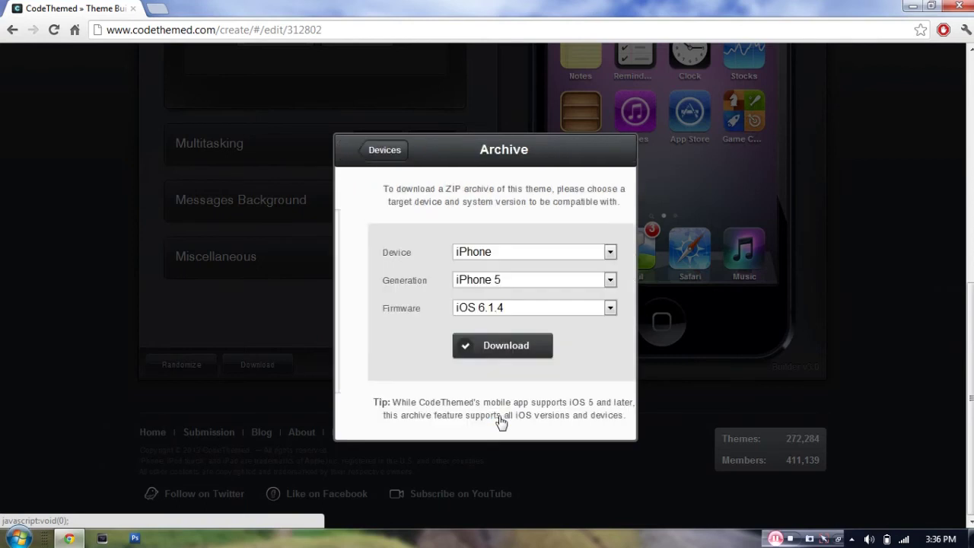
{"action": "left_click", "coordinate": [512, 260]}
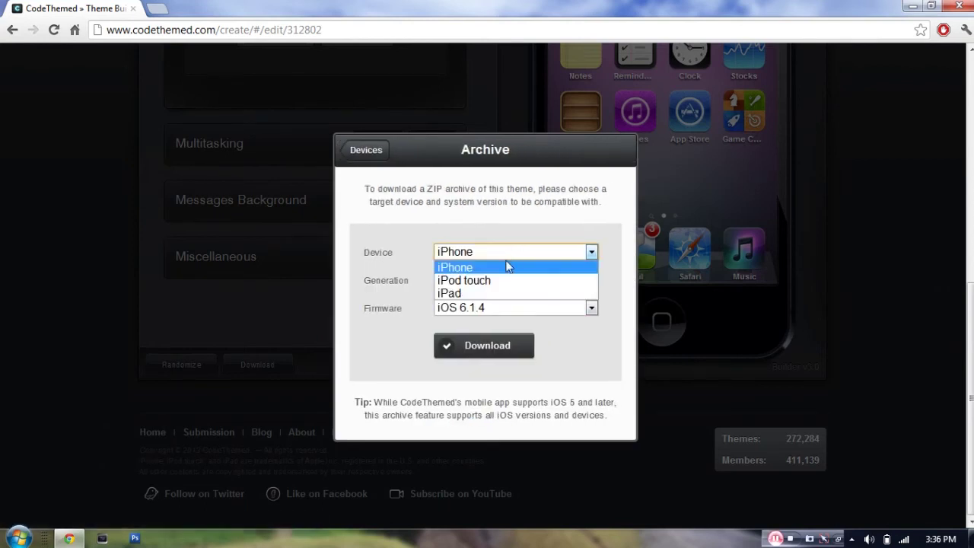
{"action": "left_click", "coordinate": [502, 280]}
{"action": "left_click", "coordinate": [502, 352]}
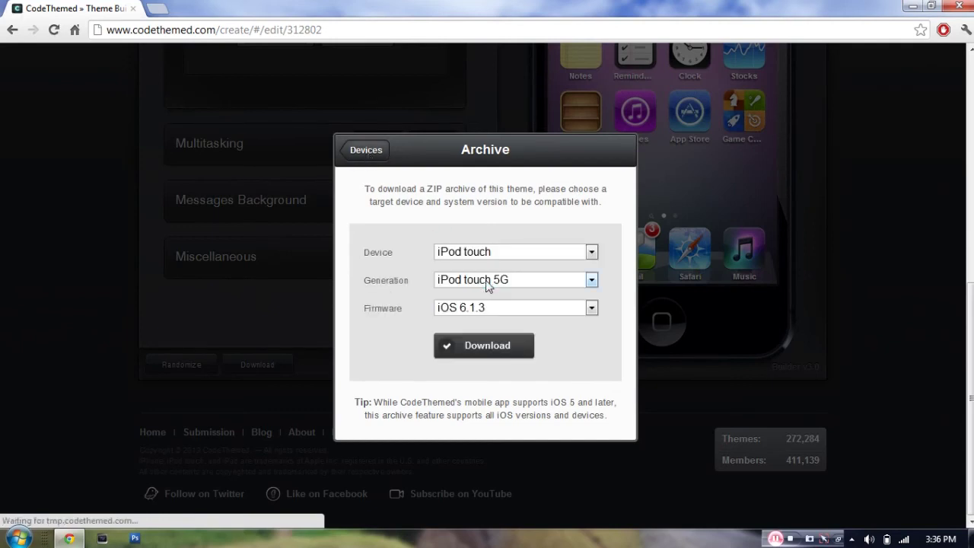
{"action": "left_click", "coordinate": [487, 282]}
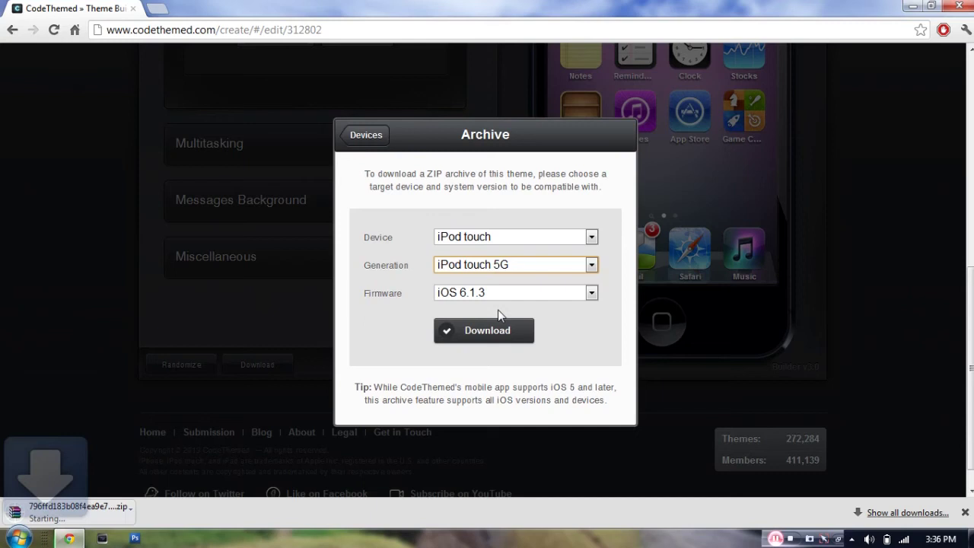
{"action": "left_click", "coordinate": [145, 521]}
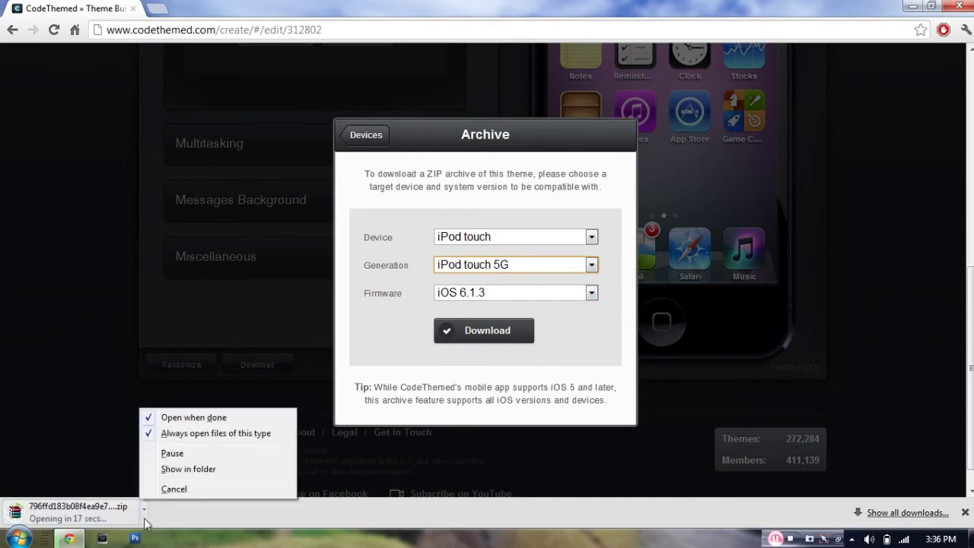
{"action": "left_click", "coordinate": [172, 491]}
Download the theme archive for the iPod touch 4G generation with iOS 6.1.2 firmware
{"action": "left_click", "coordinate": [518, 268]}
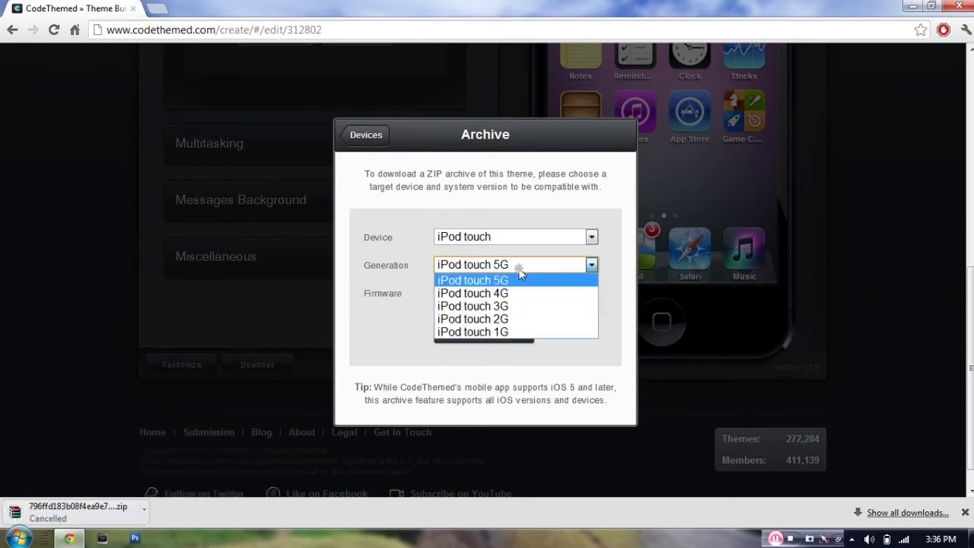
{"action": "left_click", "coordinate": [517, 294]}
{"action": "left_click", "coordinate": [515, 296]}
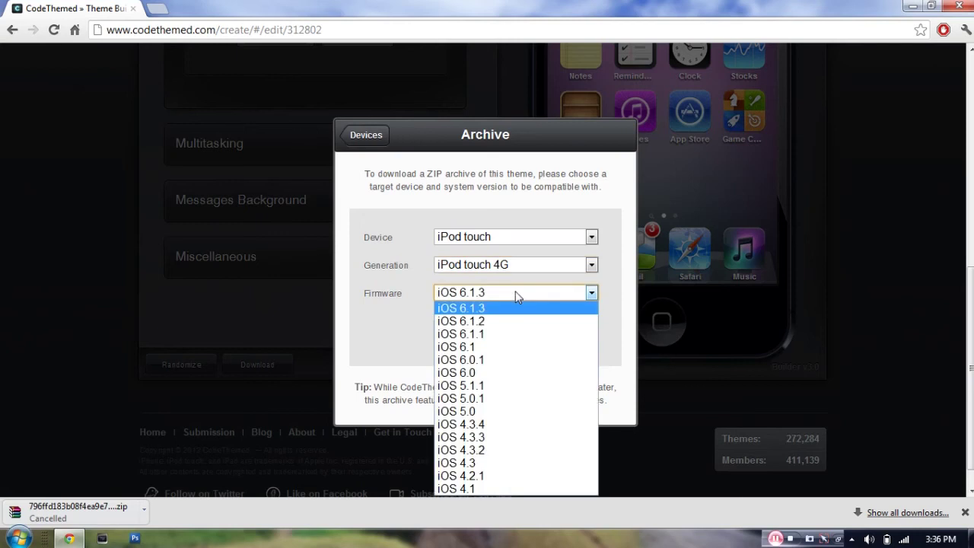
{"action": "left_click", "coordinate": [516, 324]}
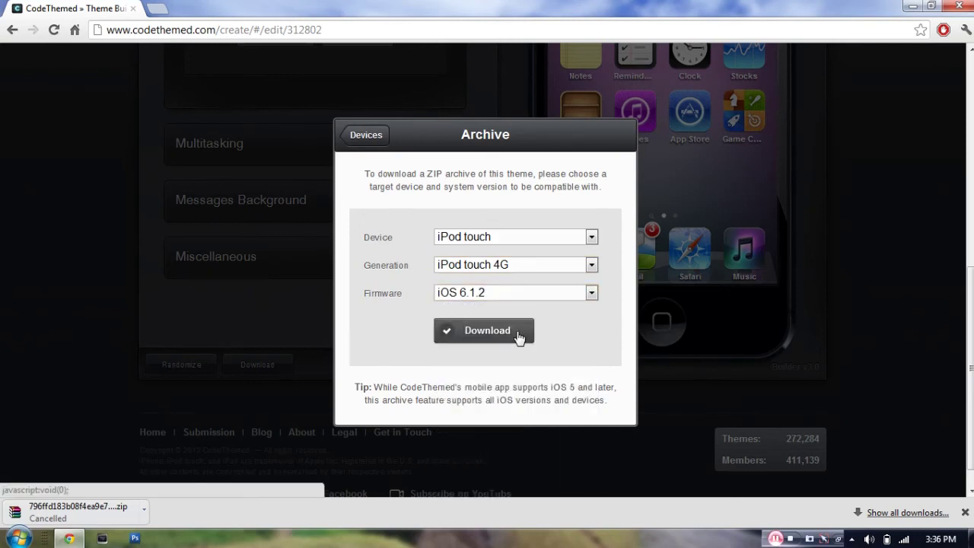
{"action": "left_click", "coordinate": [521, 332]}
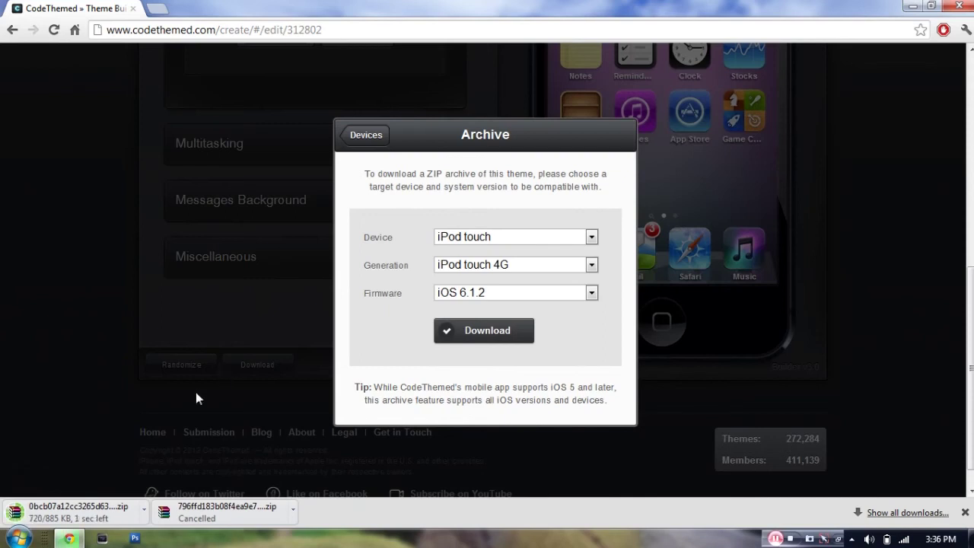
Launch WinSCP, and arrange the downloaded archive's WinRAR window over the opened Downloads folder
{"action": "left_click", "coordinate": [17, 539]}
{"action": "left_click", "coordinate": [76, 251]}
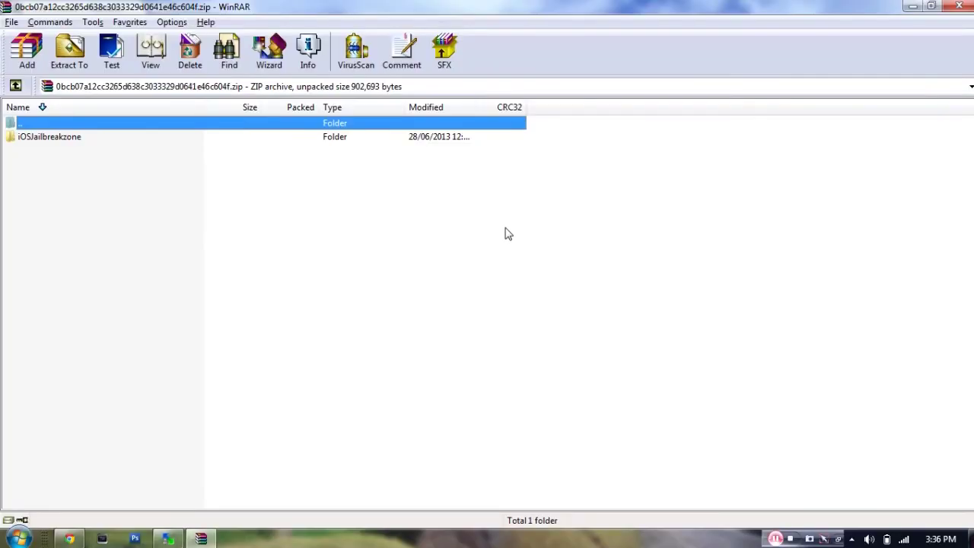
{"action": "key", "text": "super"}
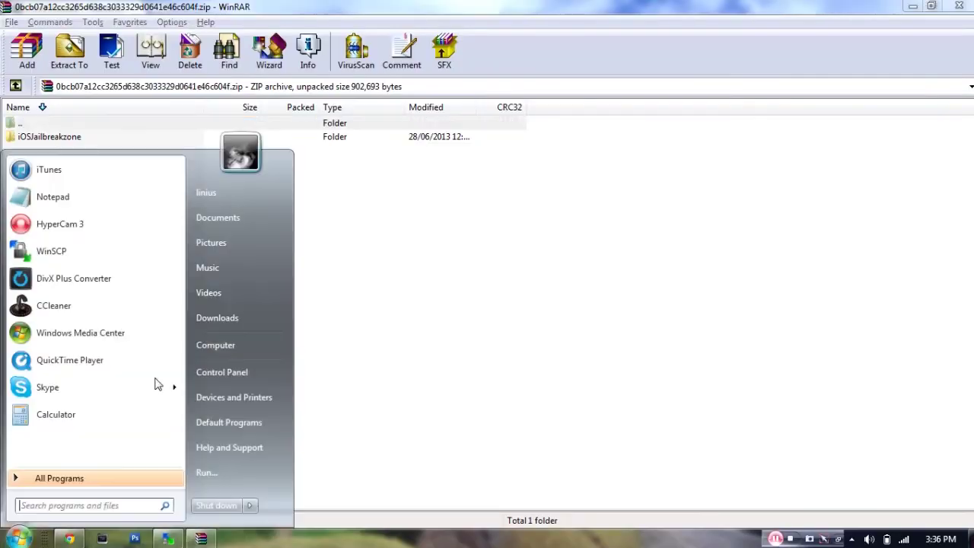
{"action": "left_click", "coordinate": [218, 318]}
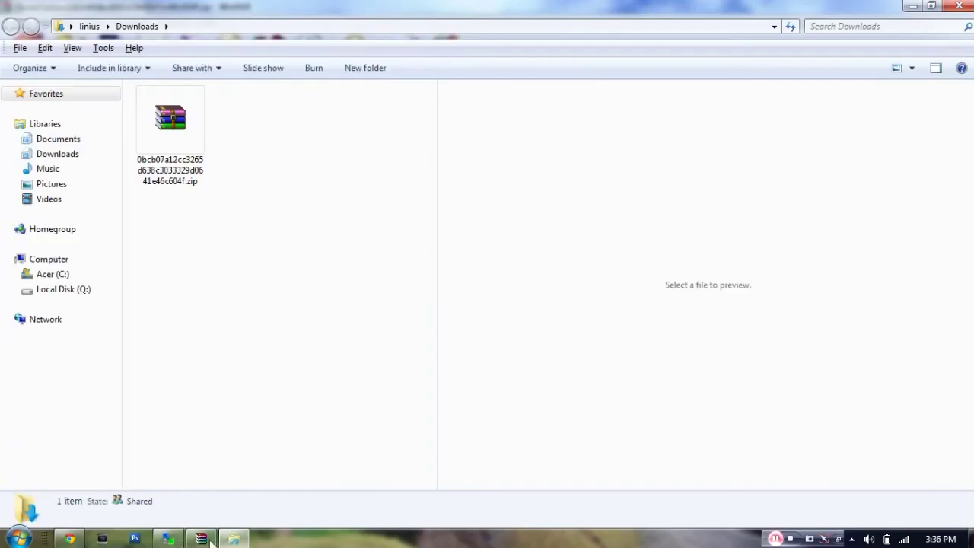
{"action": "key", "text": "alt+Tab"}
{"action": "left_click_drag", "start_coordinate": [526, 9], "coordinate": [707, 167]}
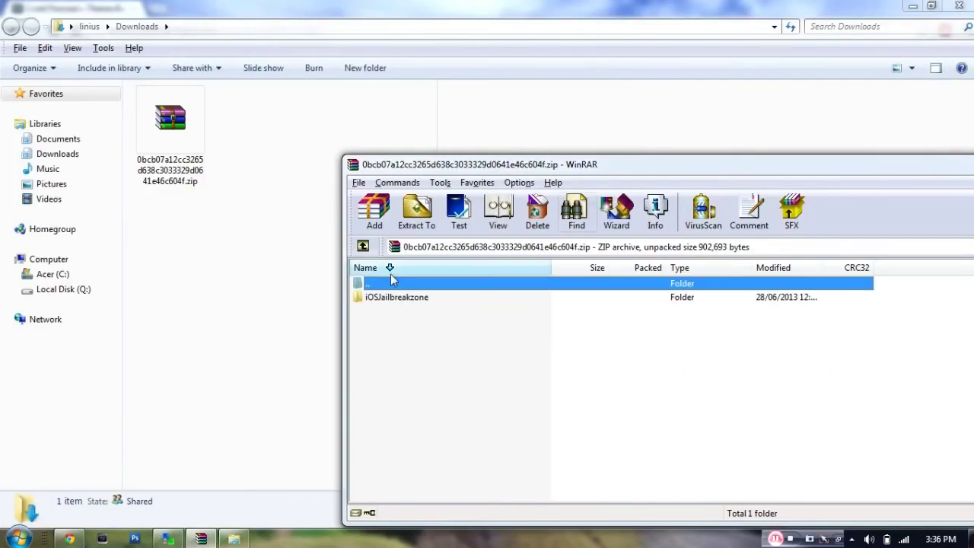
Extract the iOSJailbreakzone folder from the archive into the Downloads folder and close WinRAR
{"action": "left_click_drag", "start_coordinate": [396, 299], "coordinate": [289, 217]}
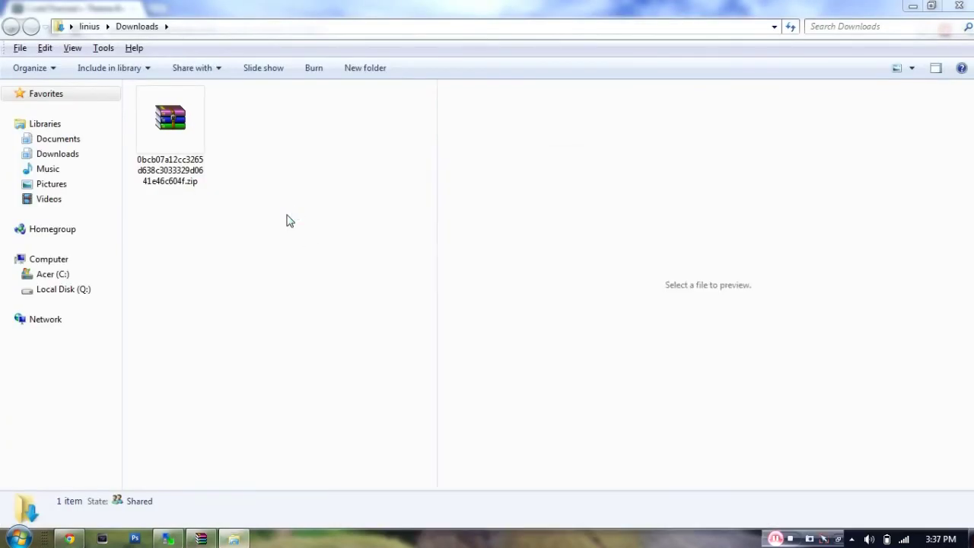
{"action": "left_click", "coordinate": [201, 539]}
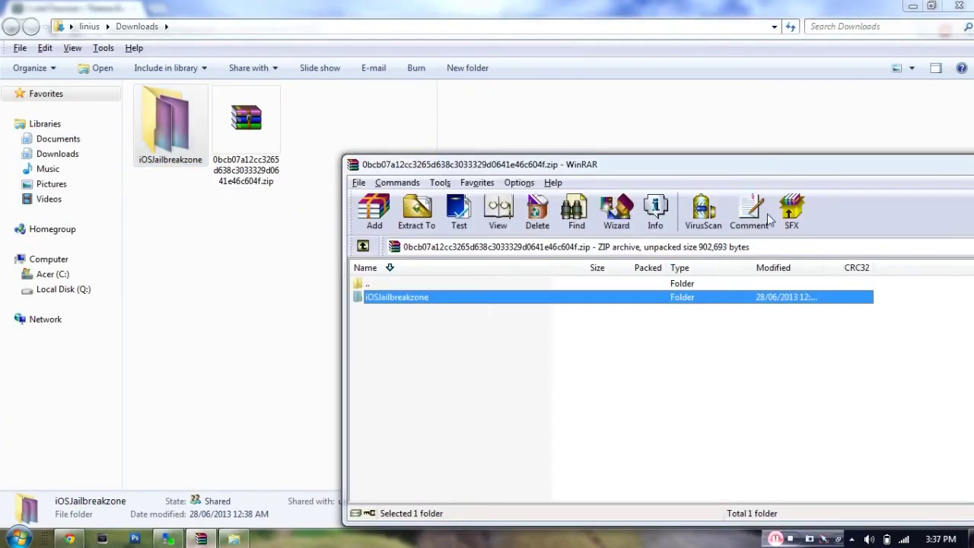
{"action": "left_click_drag", "start_coordinate": [936, 177], "coordinate": [833, 2]}
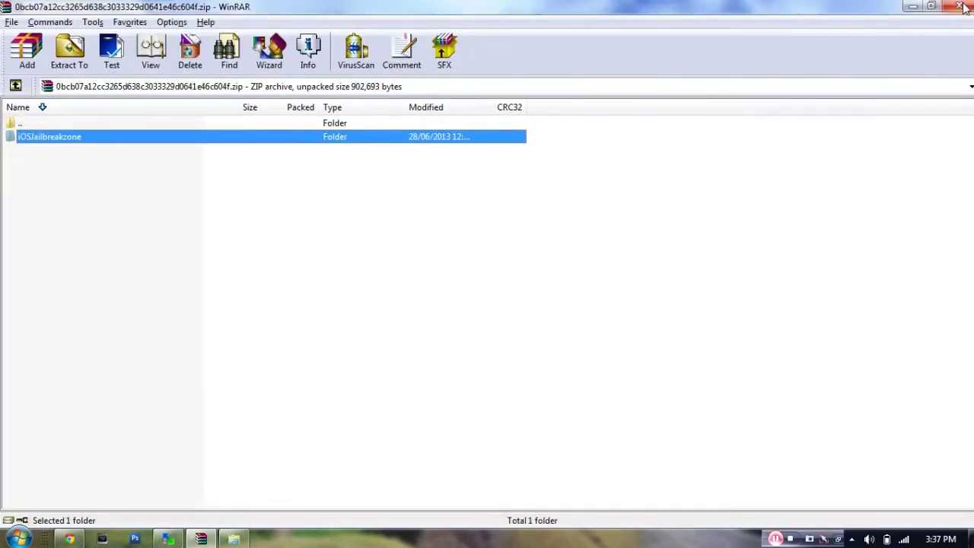
{"action": "left_click", "coordinate": [960, 6]}
{"action": "left_click", "coordinate": [300, 191]}
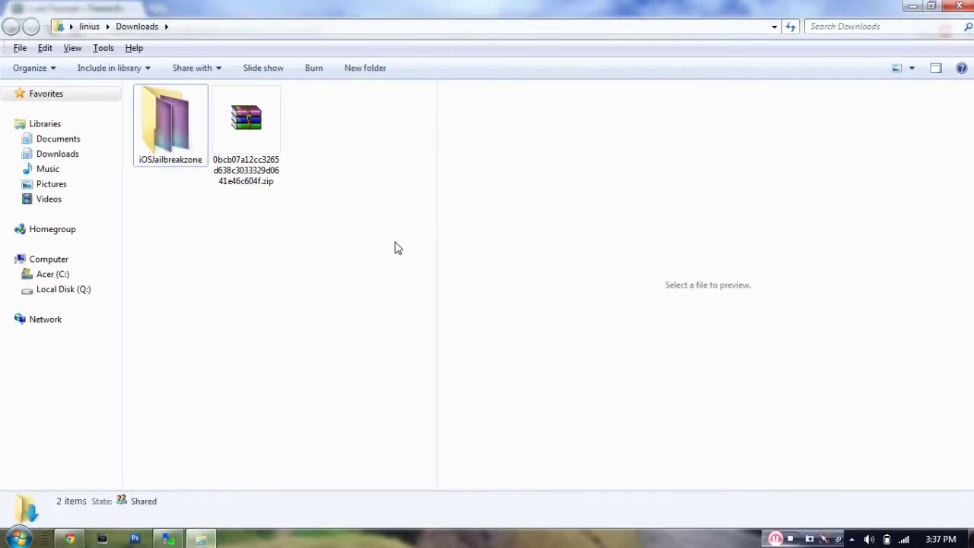
Switch to WinSCP and log in to the stored iPod Touch 4G session
{"action": "left_click", "coordinate": [168, 538]}
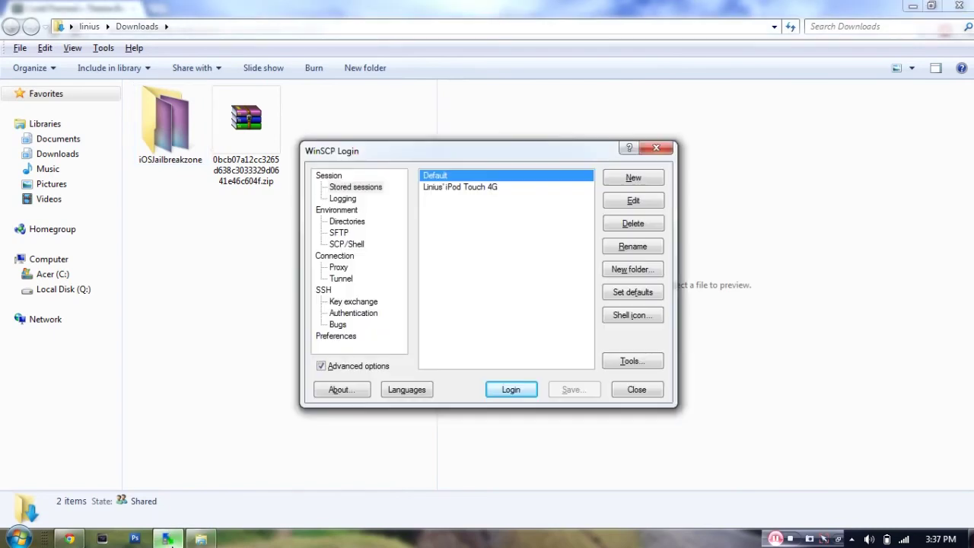
{"action": "mouse_move", "coordinate": [462, 196]}
{"action": "double_click", "coordinate": [474, 189]}
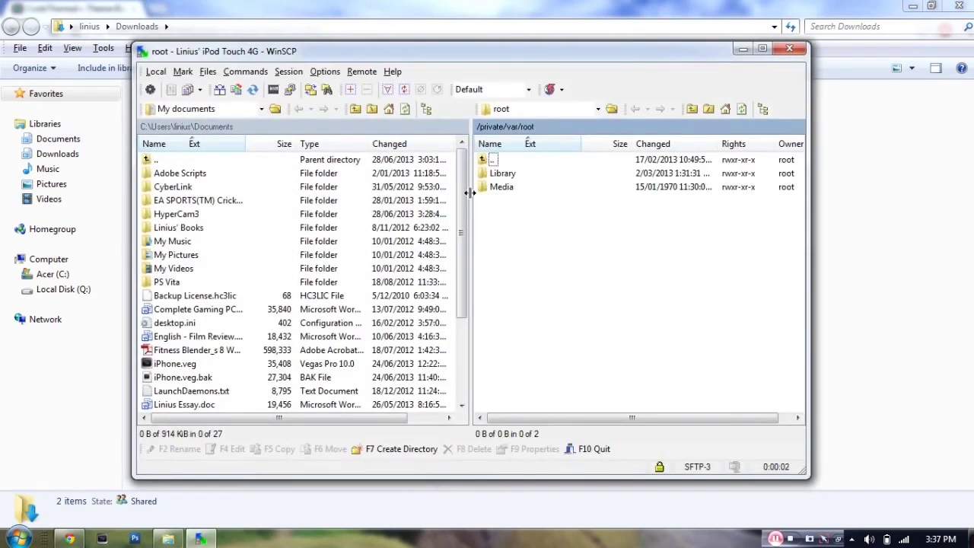
Open the remote folder /private/var/stash/Themes.nrYikG on the iPod
{"action": "left_click", "coordinate": [598, 109]}
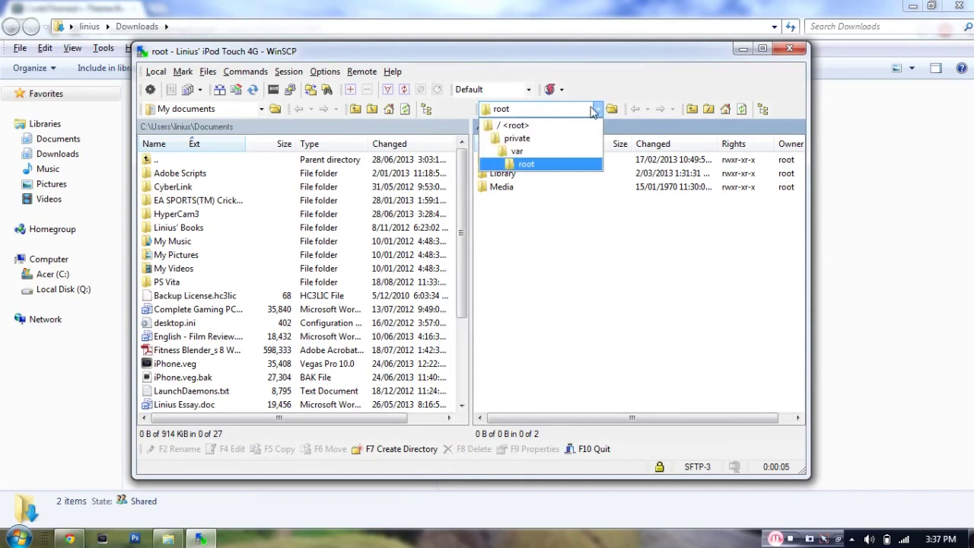
{"action": "left_click", "coordinate": [521, 151]}
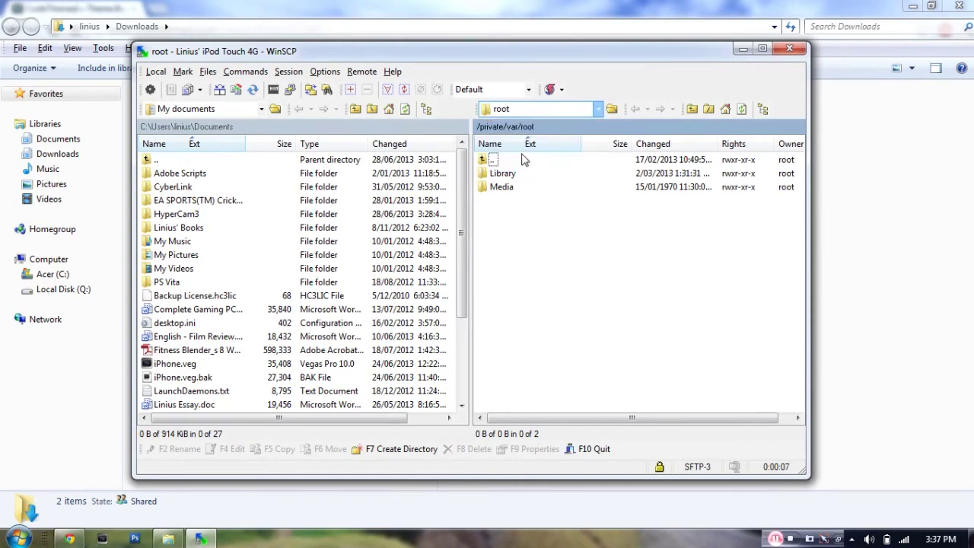
{"action": "scroll", "coordinate": [604, 283], "scroll_direction": "down", "scroll_amount": 2}
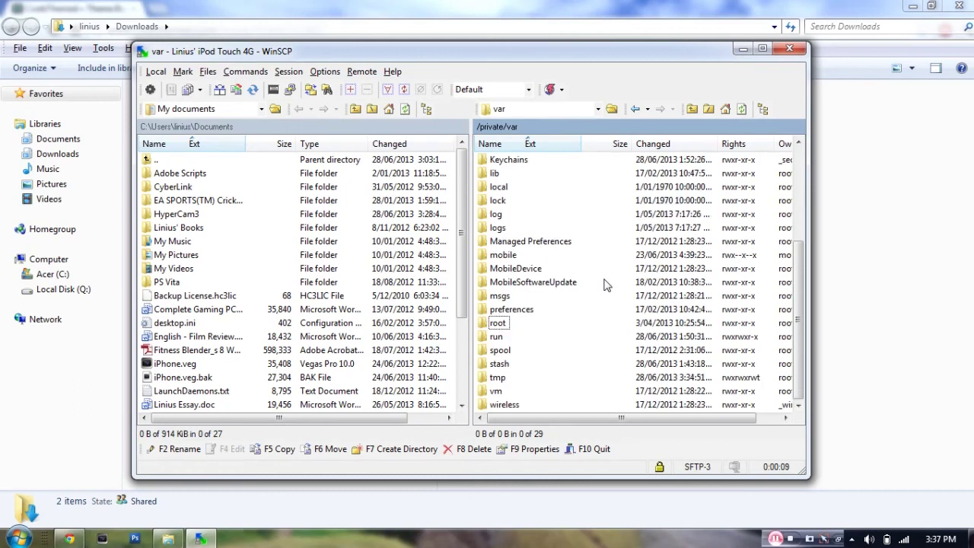
{"action": "double_click", "coordinate": [499, 366]}
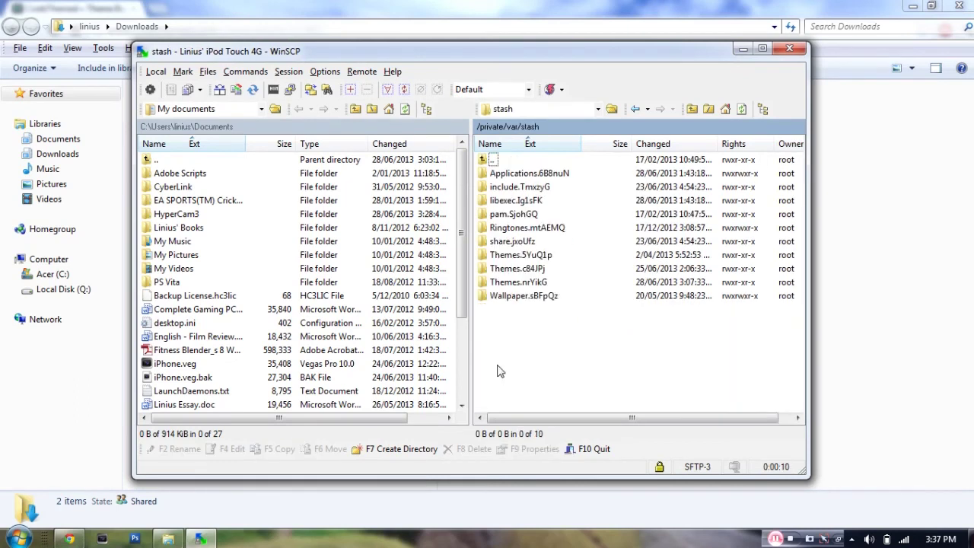
{"action": "double_click", "coordinate": [513, 283]}
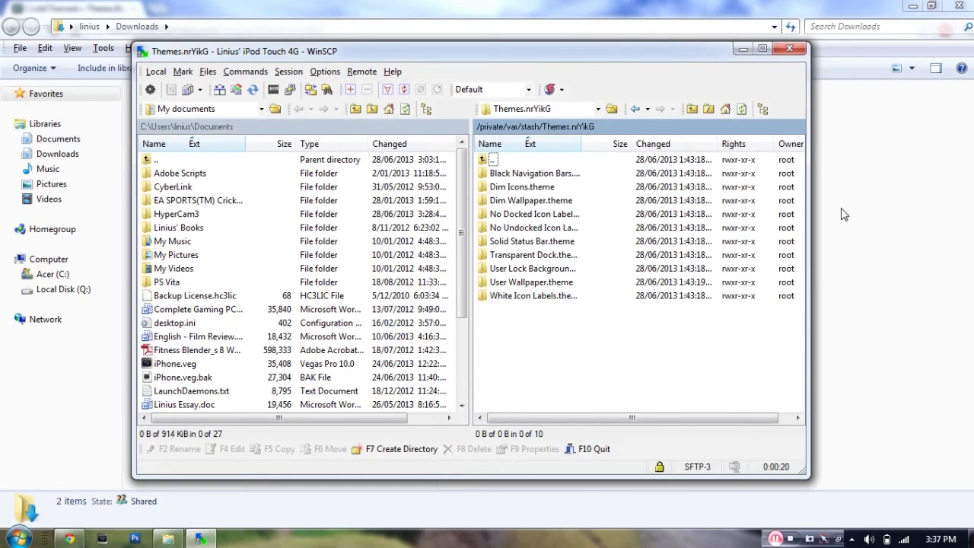
Copy the iOSJailbreakzone folder from Downloads into the iPod's Themes.nrYikG folder
{"action": "left_click_drag", "start_coordinate": [639, 52], "coordinate": [973, 99]}
{"action": "left_click_drag", "start_coordinate": [168, 149], "coordinate": [845, 342]}
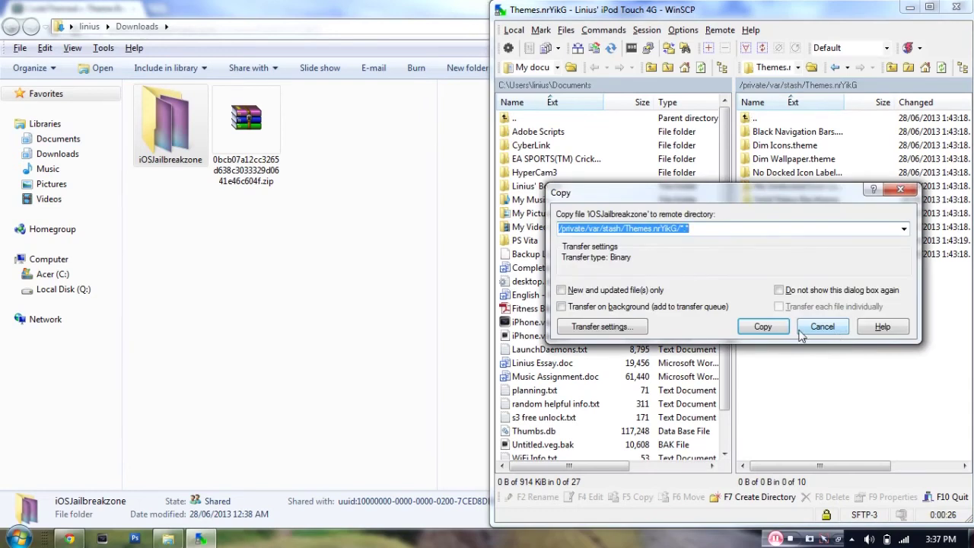
{"action": "left_click", "coordinate": [758, 327]}
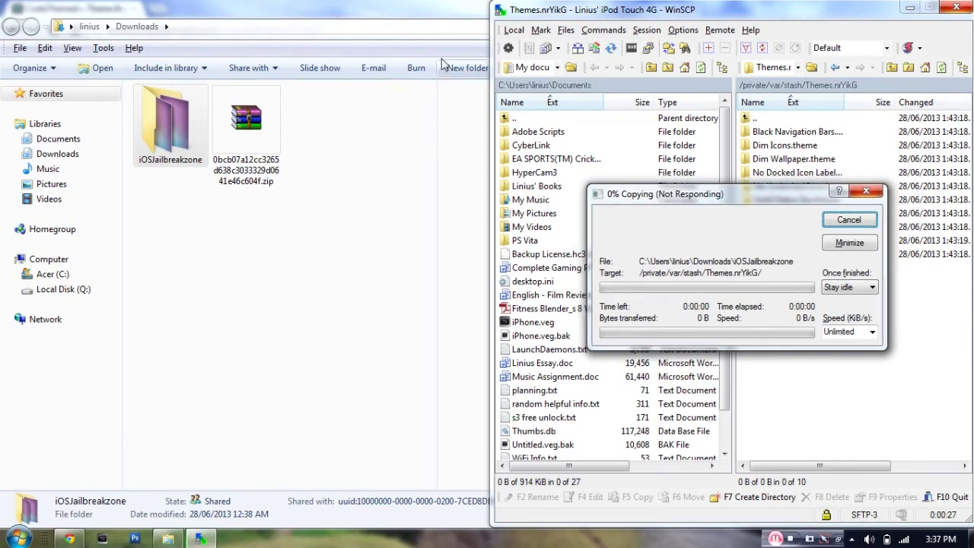
Bring the Downloads folder window to the front at full size and close it
{"action": "double_click", "coordinate": [434, 6]}
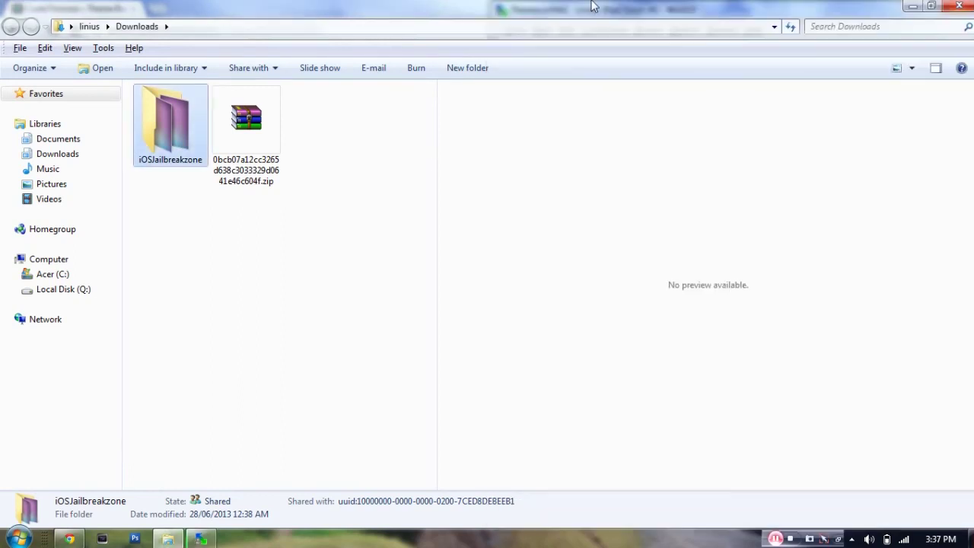
{"action": "left_click", "coordinate": [959, 6]}
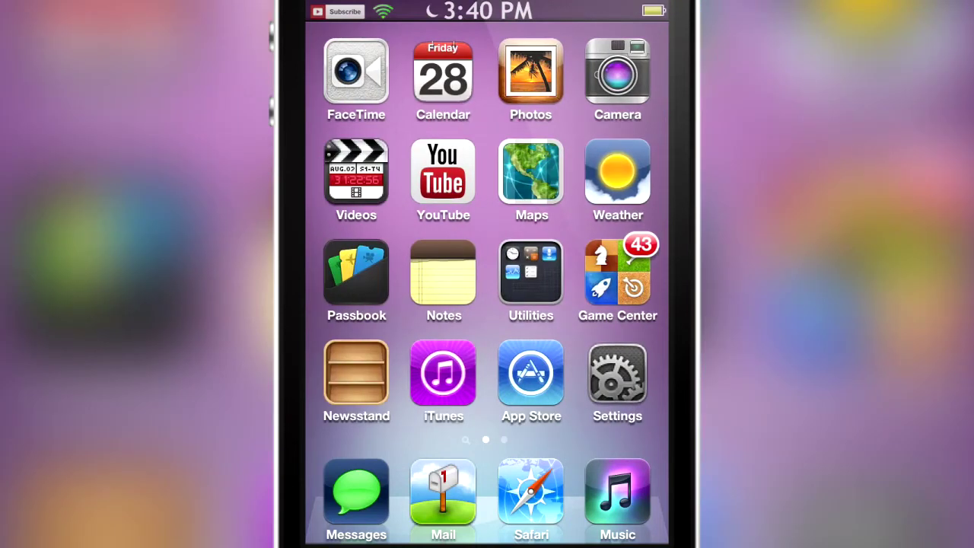
On the iPod, check the iOSJailbreakzone theme in WinterBoard's theme selection list and return to the home screen
{"action": "left_click_drag", "start_coordinate": [579, 342], "coordinate": [365, 343]}
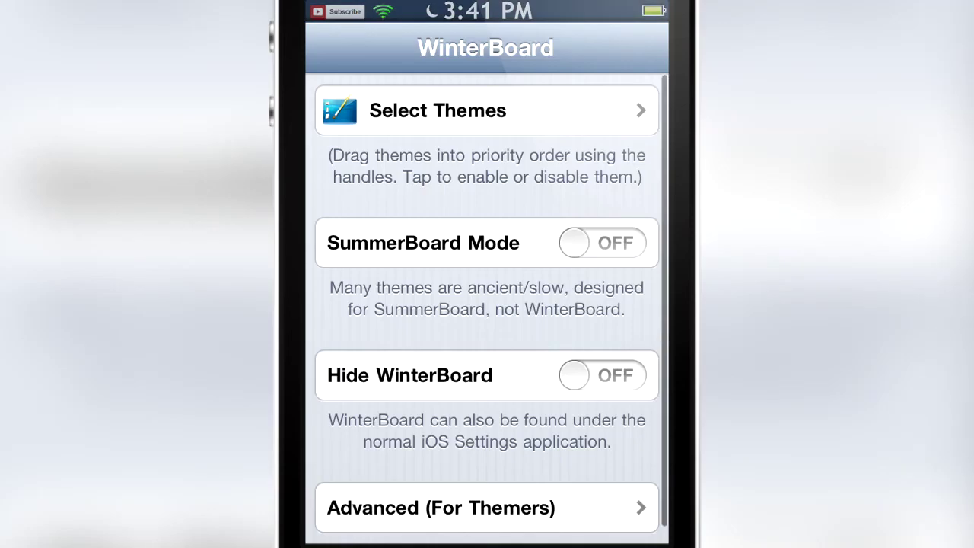
{"action": "left_click", "coordinate": [554, 115]}
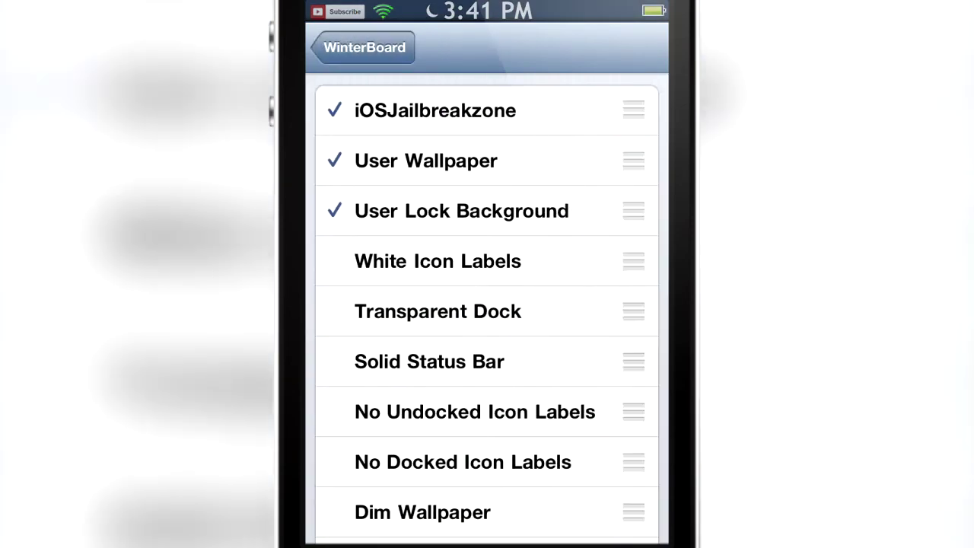
{"action": "left_click", "coordinate": [365, 47]}
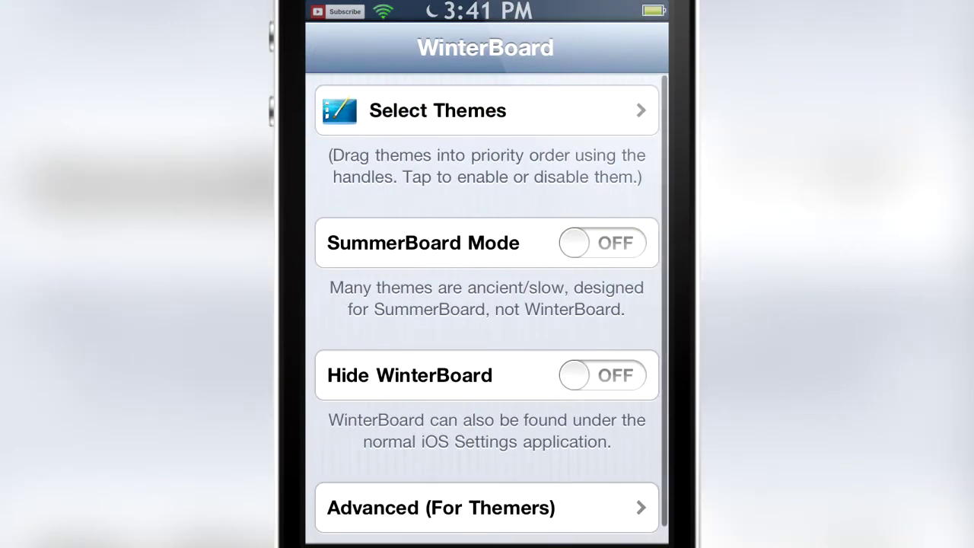
{"action": "key", "text": "Home"}
{"action": "key", "text": "Home"}
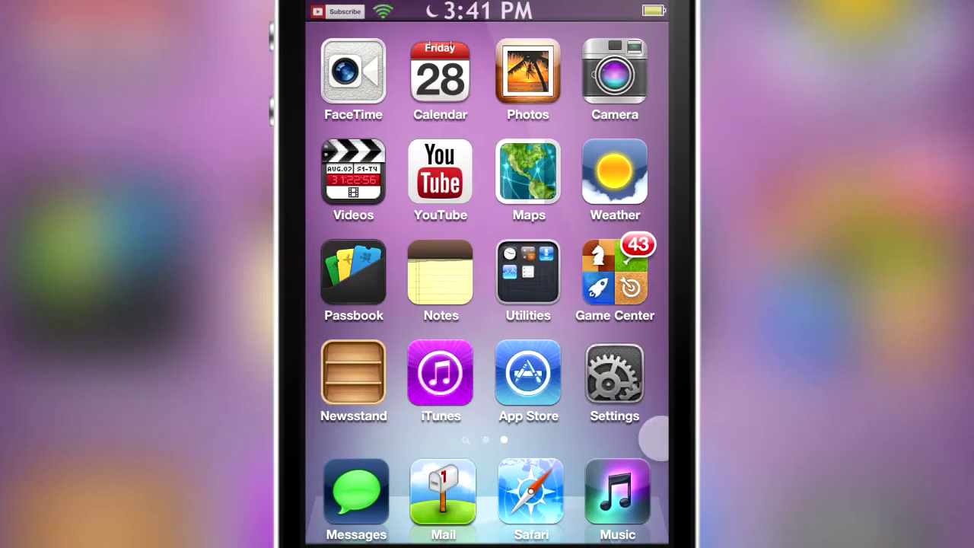
Inspect the themed icons inside the Utilities folder and on the second home screen page
{"action": "left_click", "coordinate": [533, 273]}
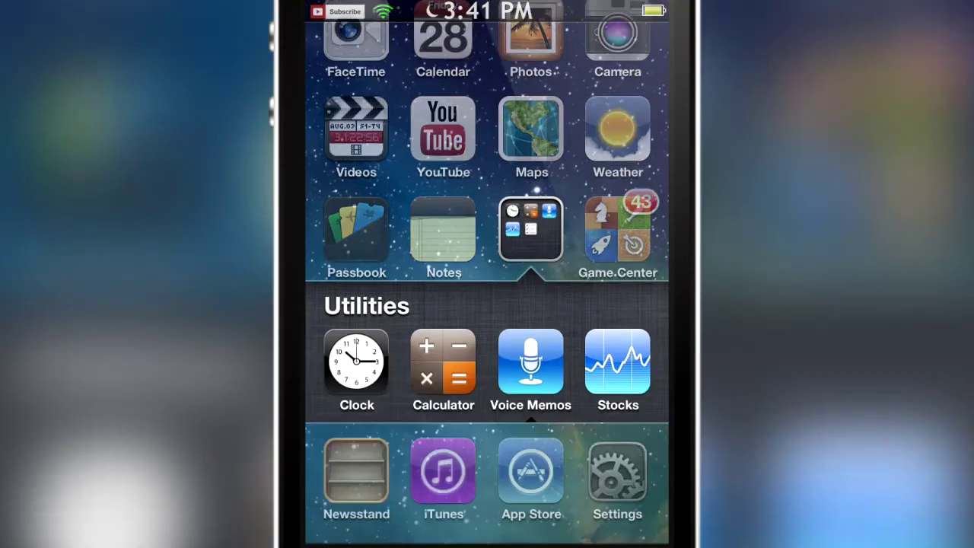
{"action": "key", "text": "Home"}
{"action": "left_click_drag", "start_coordinate": [579, 376], "coordinate": [385, 376]}
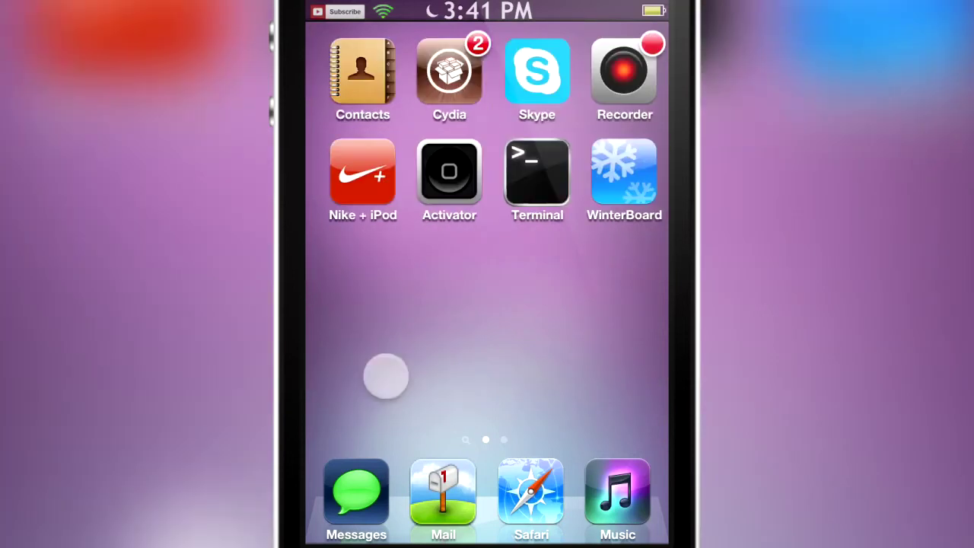
Inspect the themed lock screen and its custom slider, and unlock the iPod
{"action": "key", "text": "Home"}
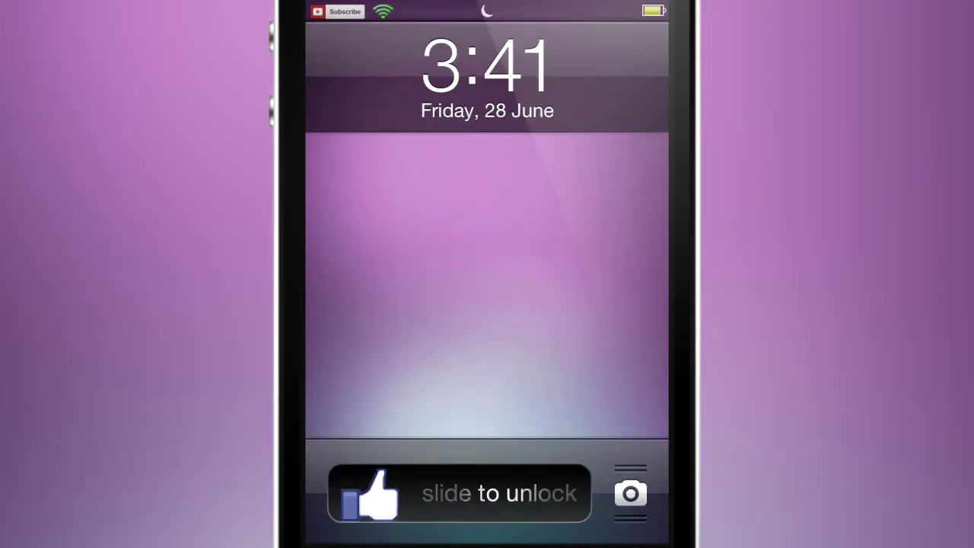
{"action": "left_click_drag", "start_coordinate": [370, 494], "coordinate": [326, 522]}
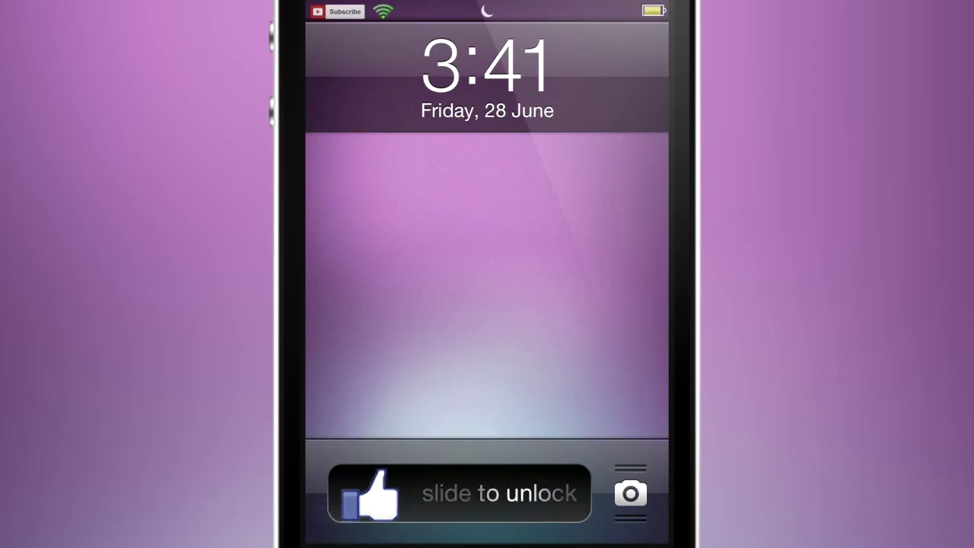
{"action": "left_click_drag", "start_coordinate": [369, 495], "coordinate": [579, 495]}
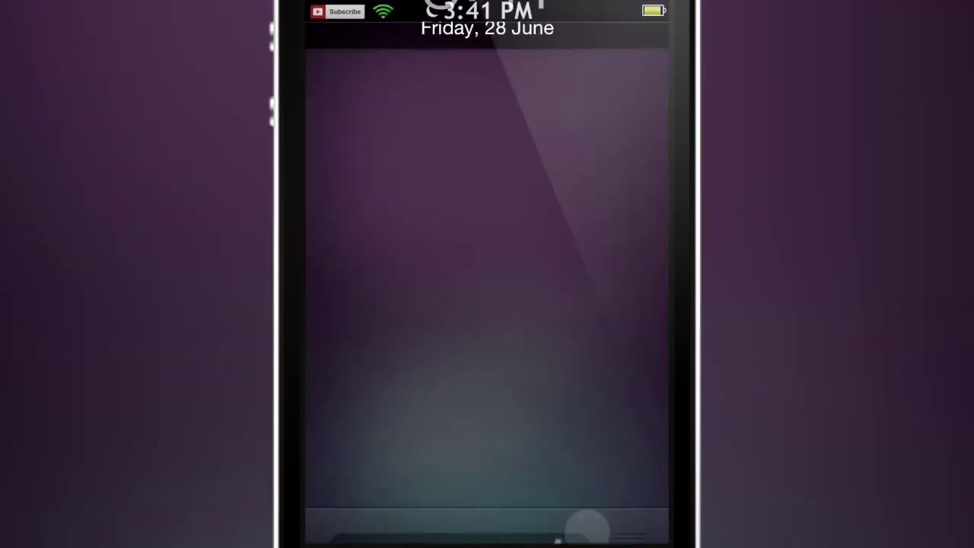
Open the Recorder app from the second home screen page and stop the running screen recording
{"action": "mouse_move", "coordinate": [578, 378]}
{"action": "left_mouse_down"}
{"action": "mouse_move", "coordinate": [401, 378]}
{"action": "mouse_move", "coordinate": [593, 379]}
{"action": "left_mouse_up"}
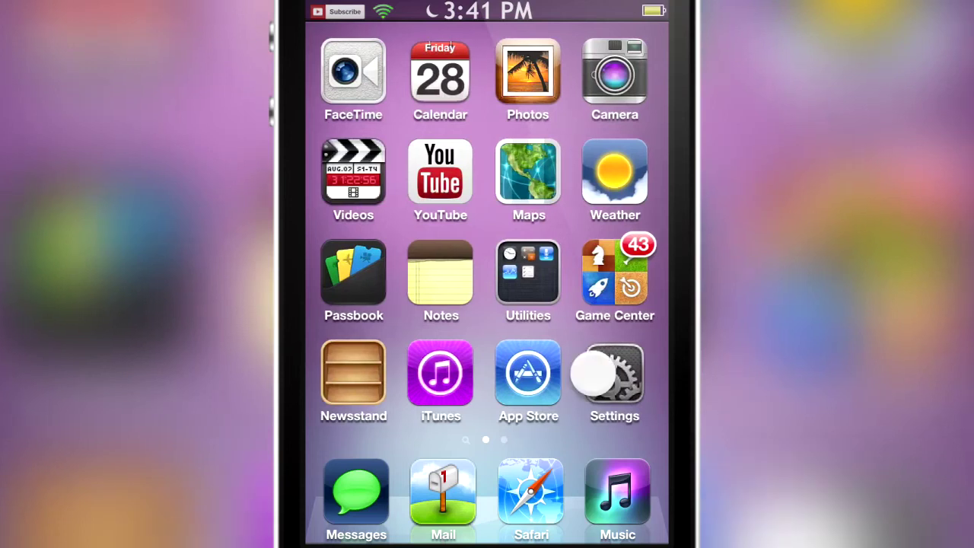
{"action": "left_click_drag", "start_coordinate": [587, 370], "coordinate": [396, 373]}
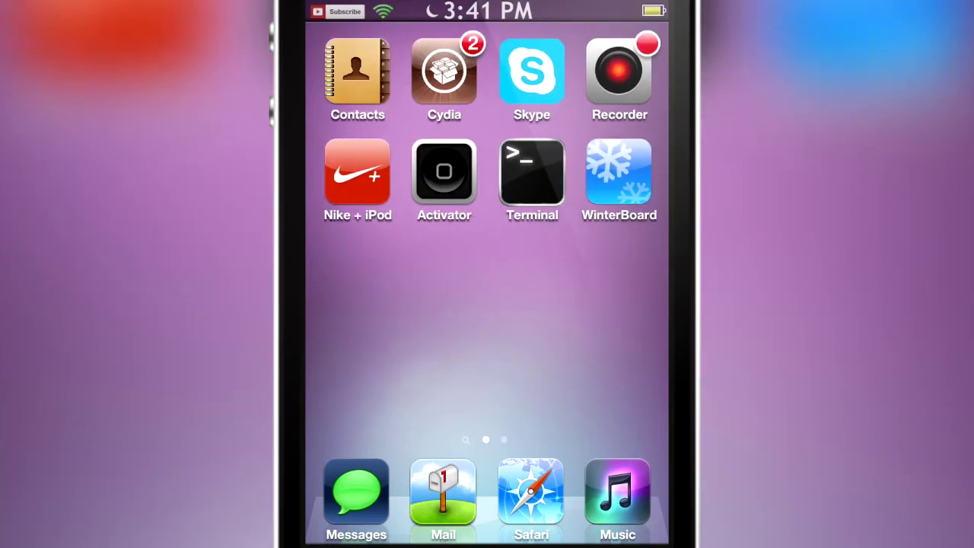
{"action": "left_click", "coordinate": [617, 65]}
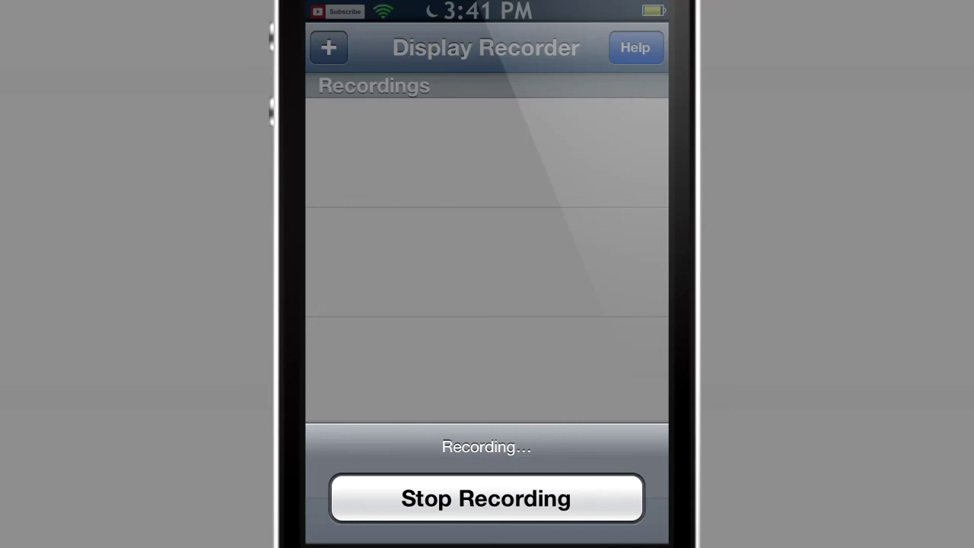
{"action": "left_click", "coordinate": [522, 500]}
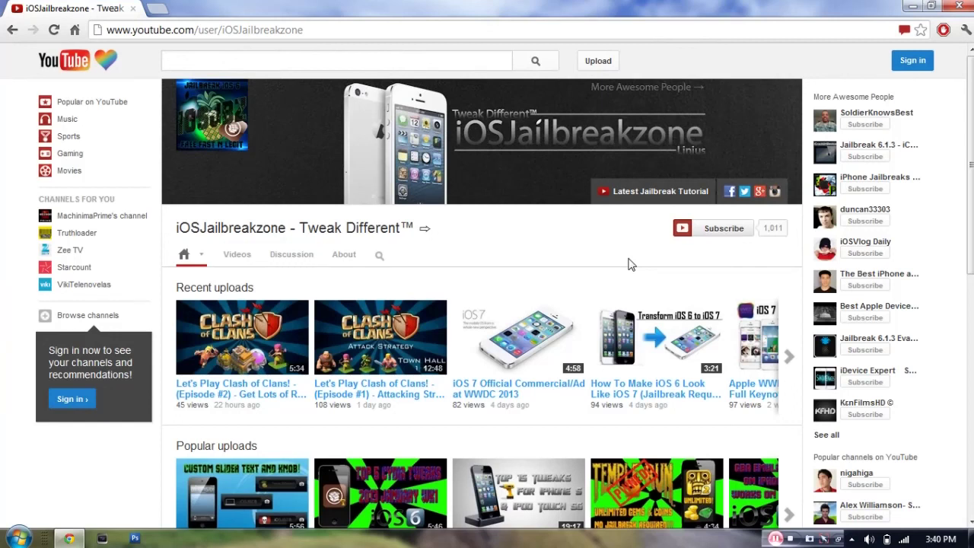
Switch to Chrome and browse the recent uploads and subscriber count on the iOSJailbreakzone YouTube channel
{"action": "scroll", "coordinate": [628, 264], "scroll_direction": "down", "scroll_amount": 2}
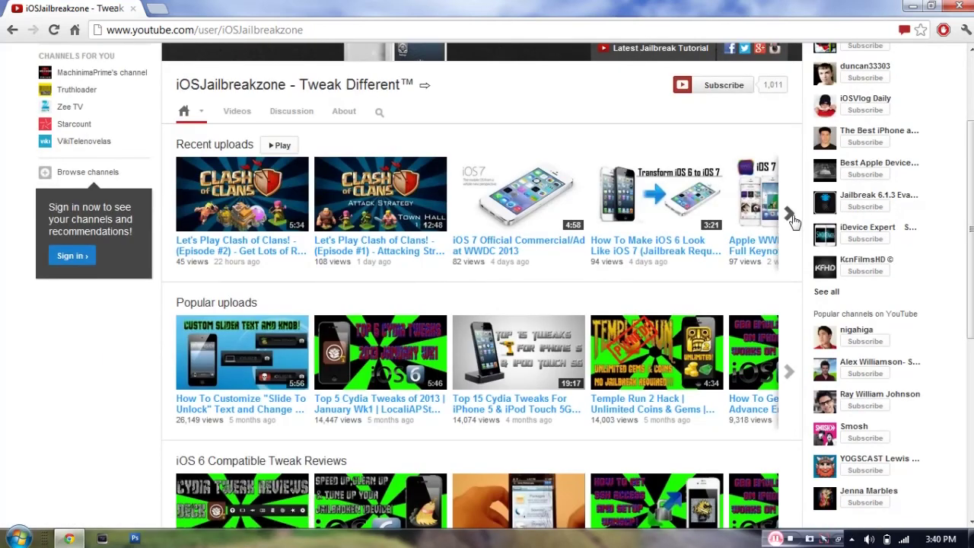
{"action": "left_click", "coordinate": [790, 215]}
{"action": "scroll", "coordinate": [792, 220], "scroll_direction": "up", "scroll_amount": 2}
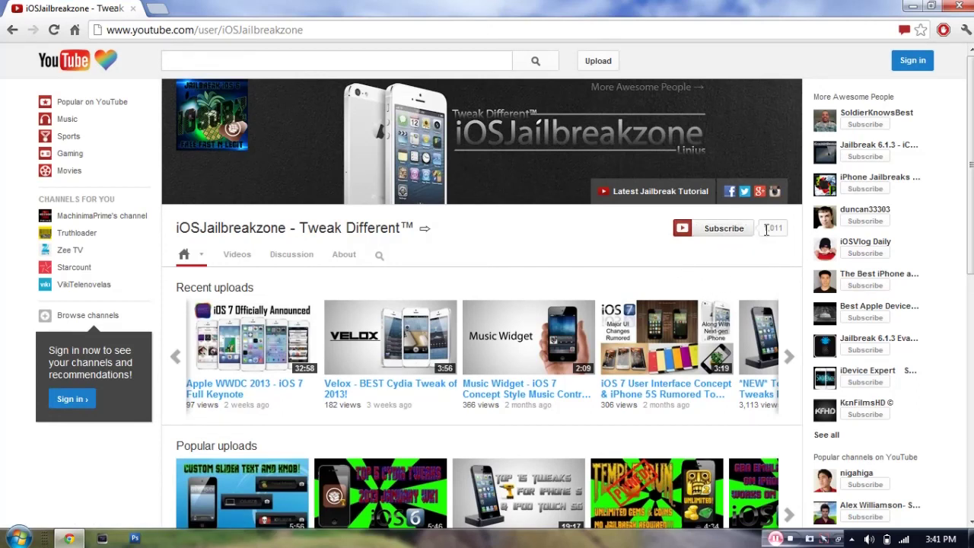
{"action": "left_click_drag", "start_coordinate": [766, 228], "coordinate": [781, 230]}
{"action": "left_click", "coordinate": [782, 230]}
{"action": "scroll", "coordinate": [754, 278], "scroll_direction": "down", "scroll_amount": 3}
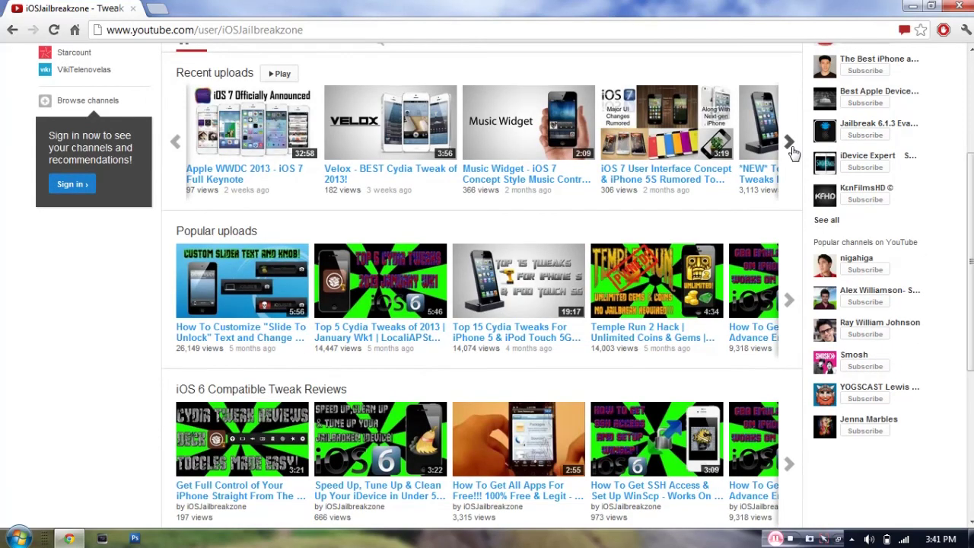
{"action": "left_click", "coordinate": [789, 146]}
{"action": "scroll", "coordinate": [674, 217], "scroll_direction": "up", "scroll_amount": 3}
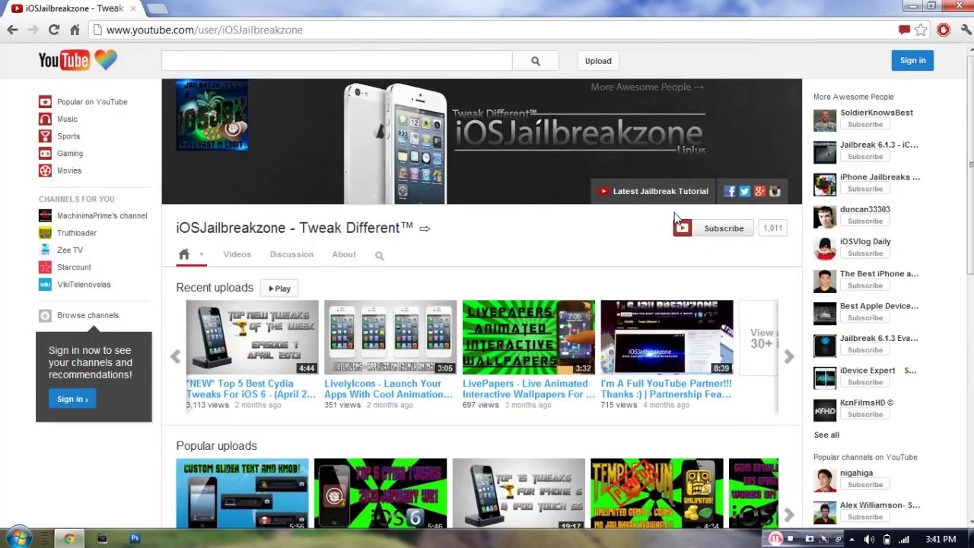